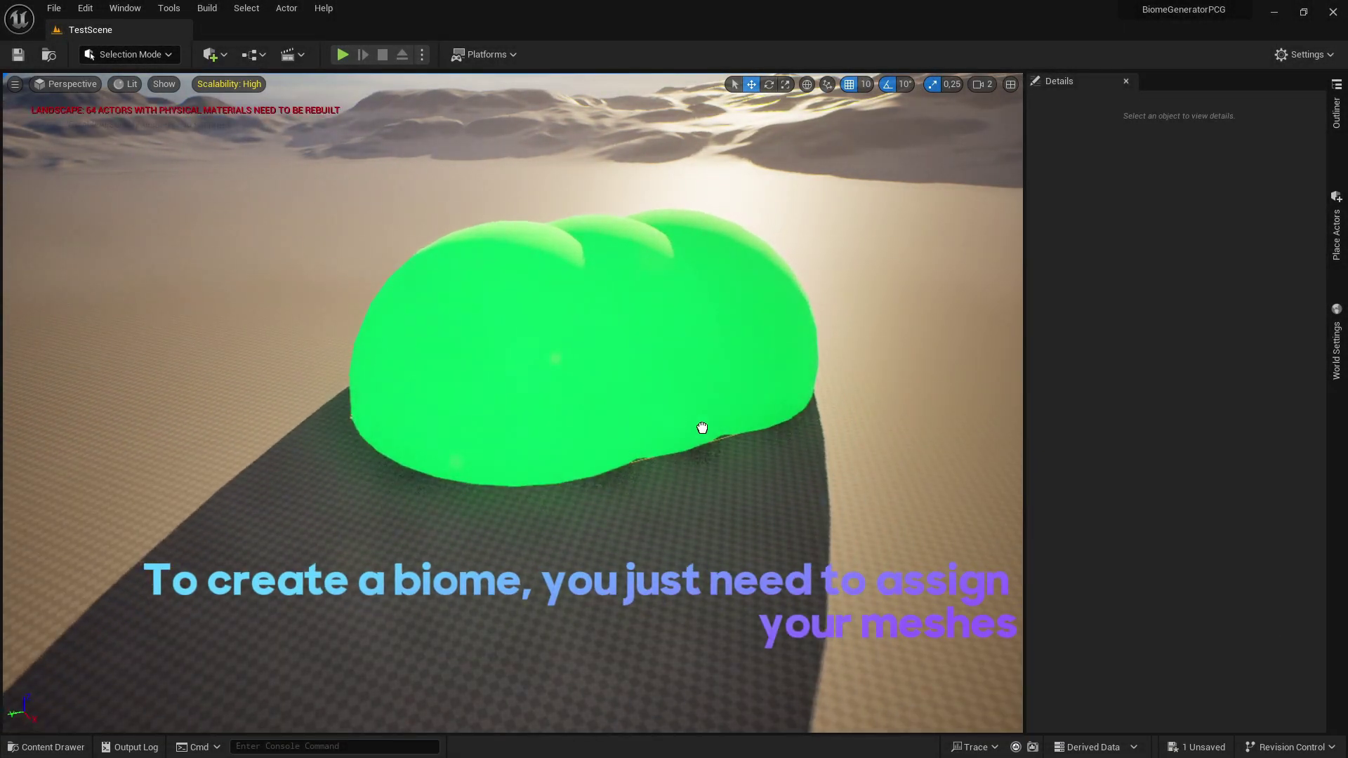
# - Select the BGFieldActor and uncheck Path Finder Vis to hide its green debug sphere
pyautogui.click(751, 471)
pyautogui.moveTo(751, 471); pyautogui.dragTo(752, 471, button='right')
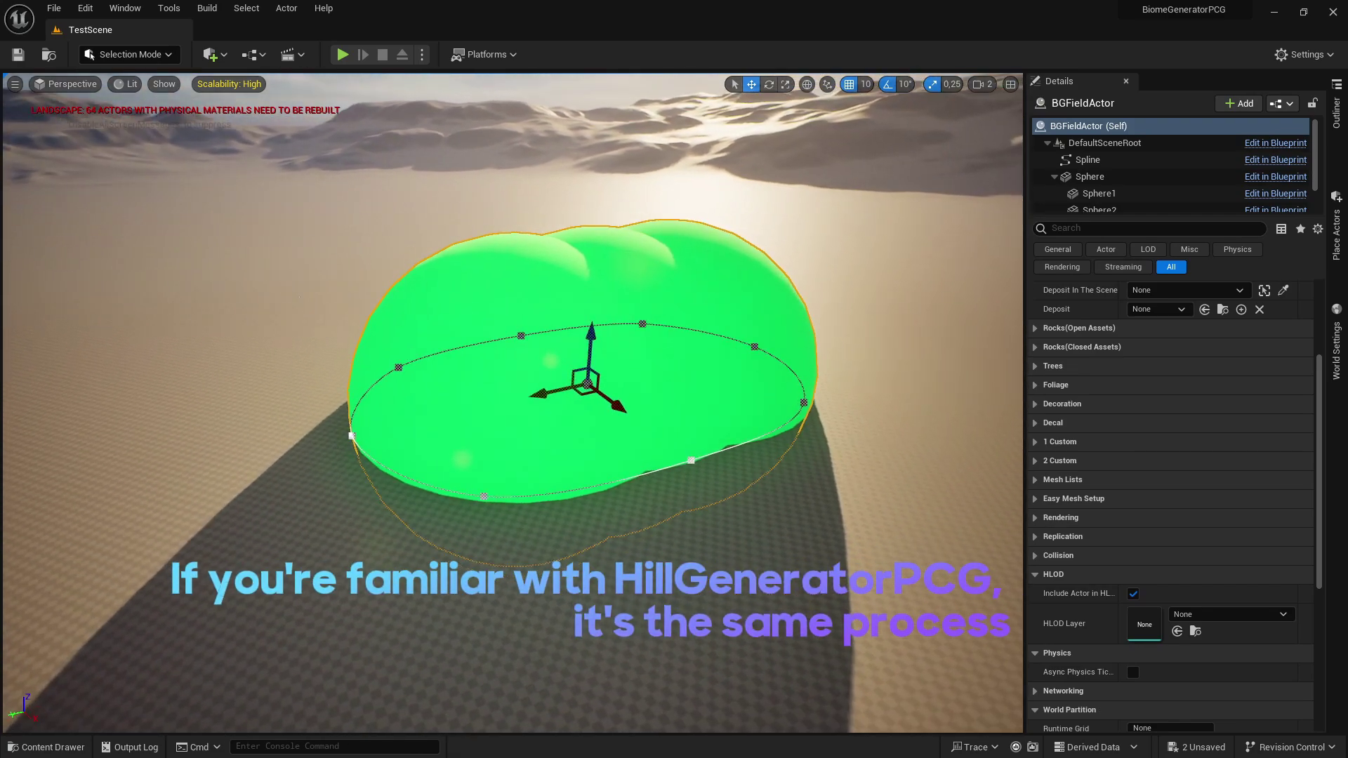
pyautogui.scroll(2, 1118, 485)
pyautogui.scroll(2, 1134, 367)
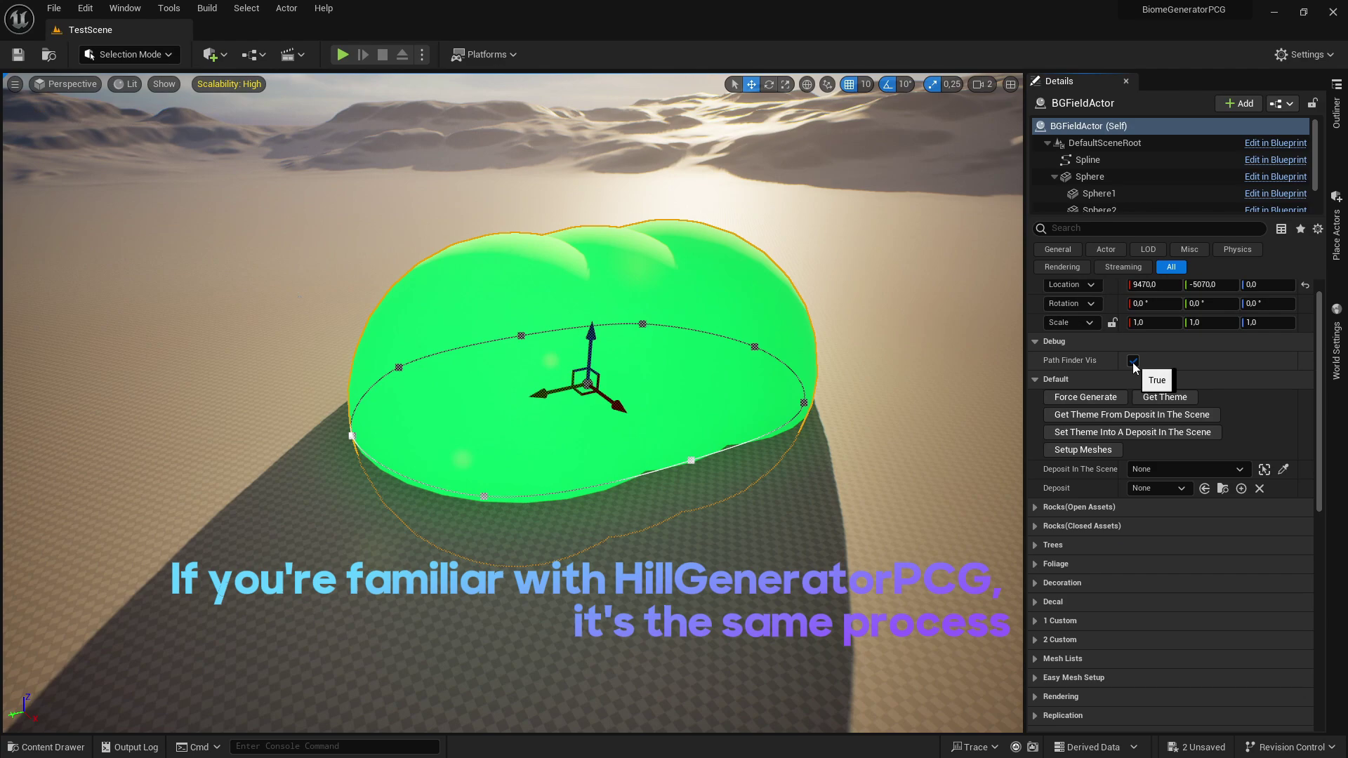
pyautogui.click(1133, 360)
pyautogui.scroll(-2, 1067, 514)
pyautogui.scroll(-2, 1066, 515)
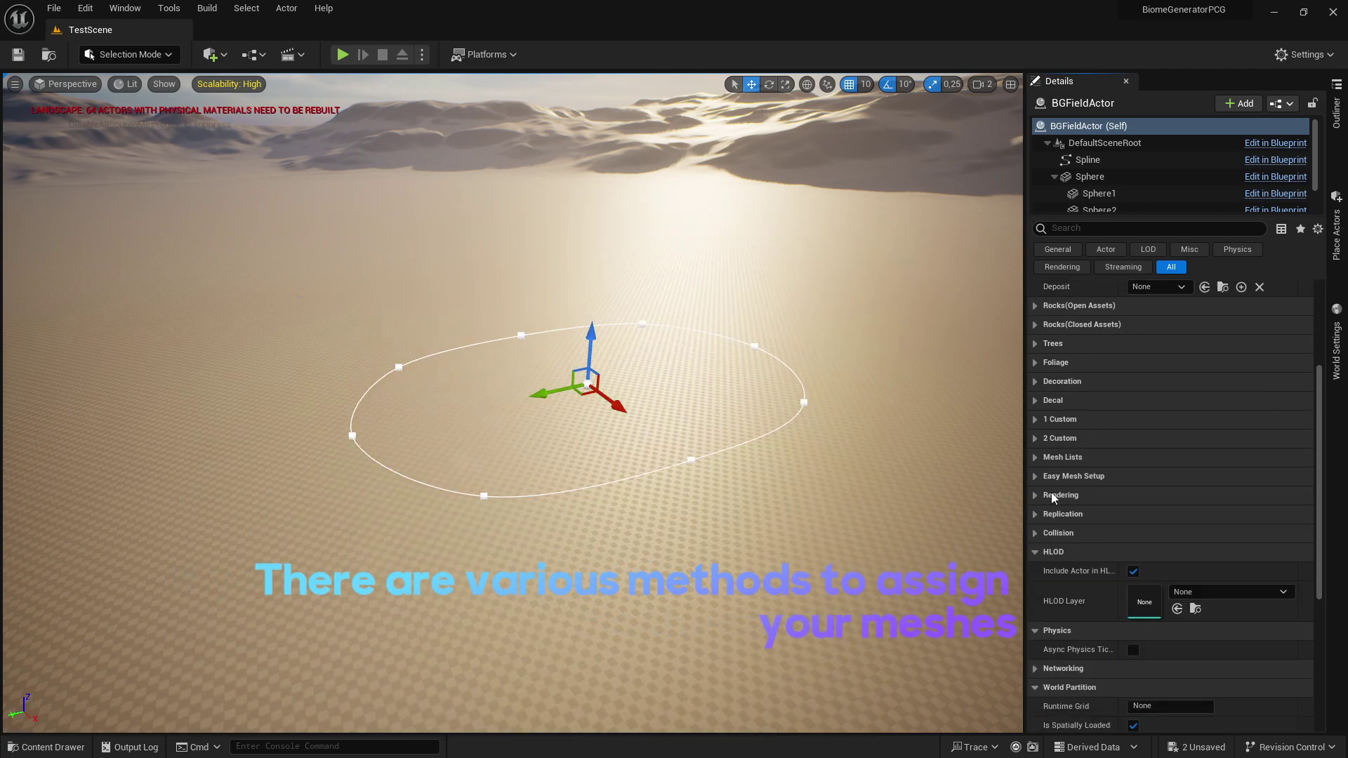
# - Add one entry to the field's Mesh Lists > Open Rocks PFi OR list
pyautogui.click(1037, 458)
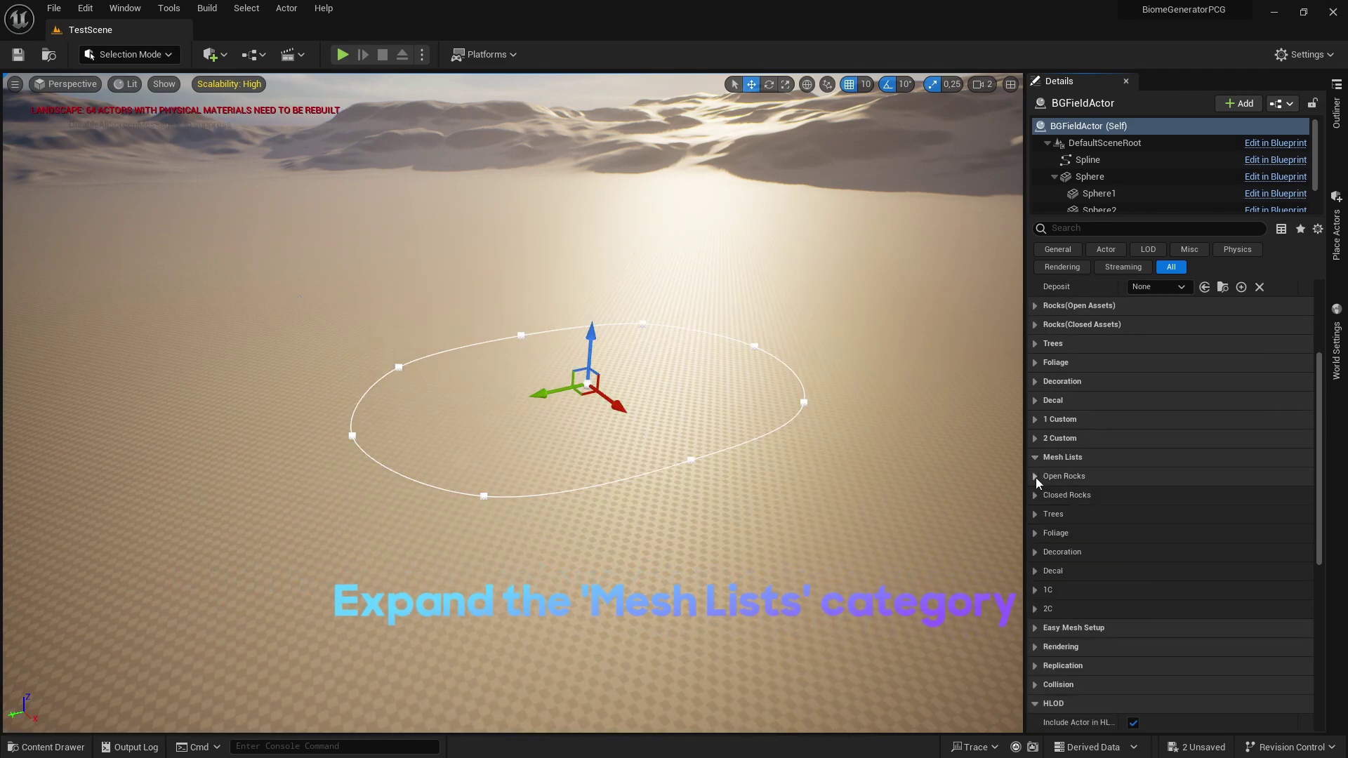
pyautogui.click(1035, 477)
pyautogui.scroll(-2, 1053, 494)
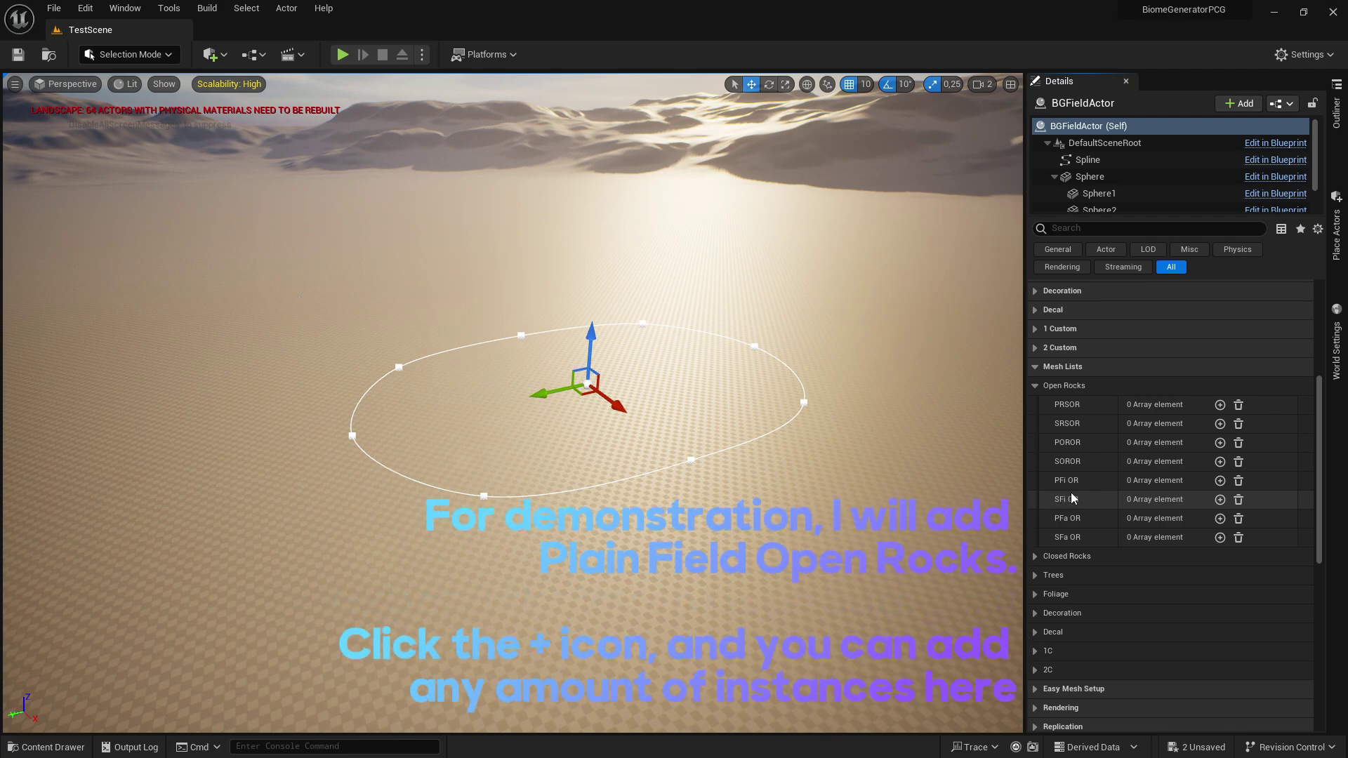
pyautogui.click(1219, 480)
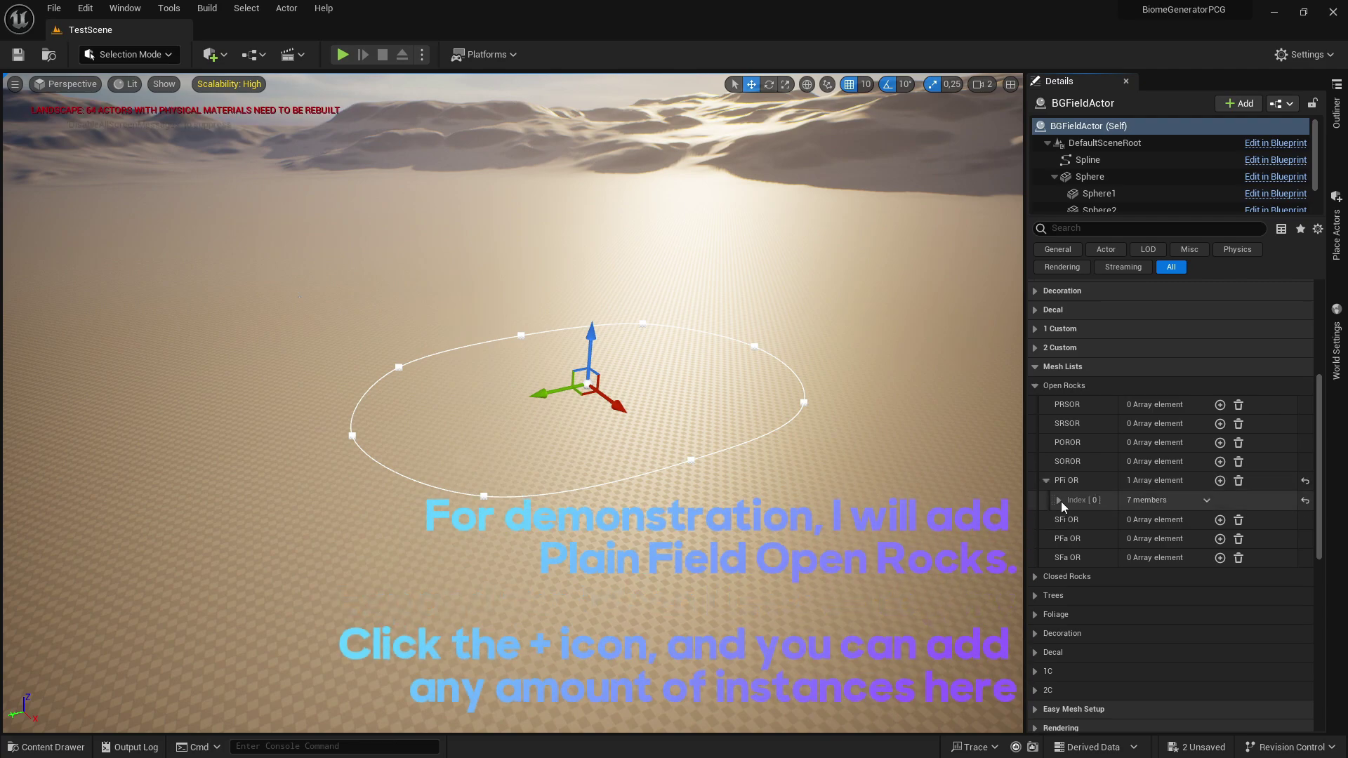
pyautogui.click(1059, 500)
pyautogui.scroll(-2, 1070, 507)
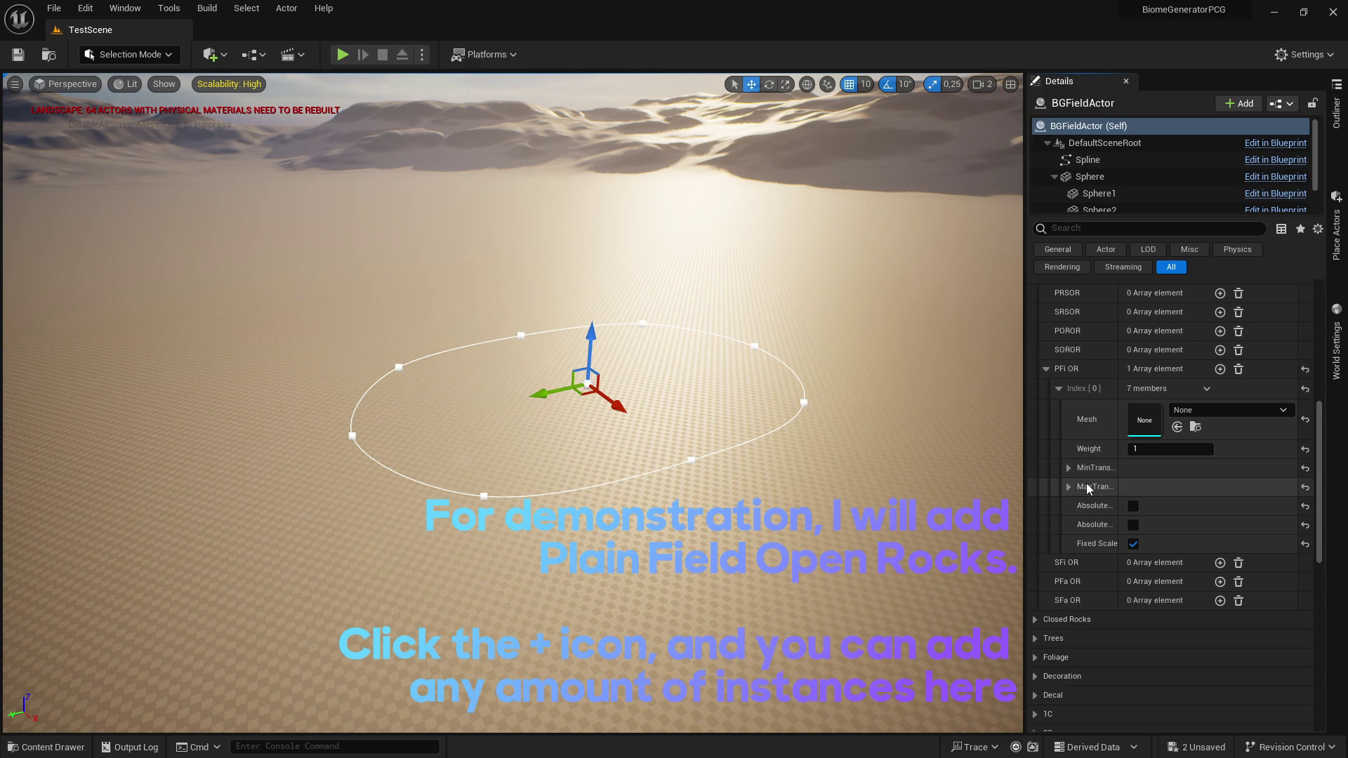
# - Assign a 3D_Assets rock mesh to Index[0] and force-generate the rock patches
pyautogui.hotkey('ctrl', 'space')
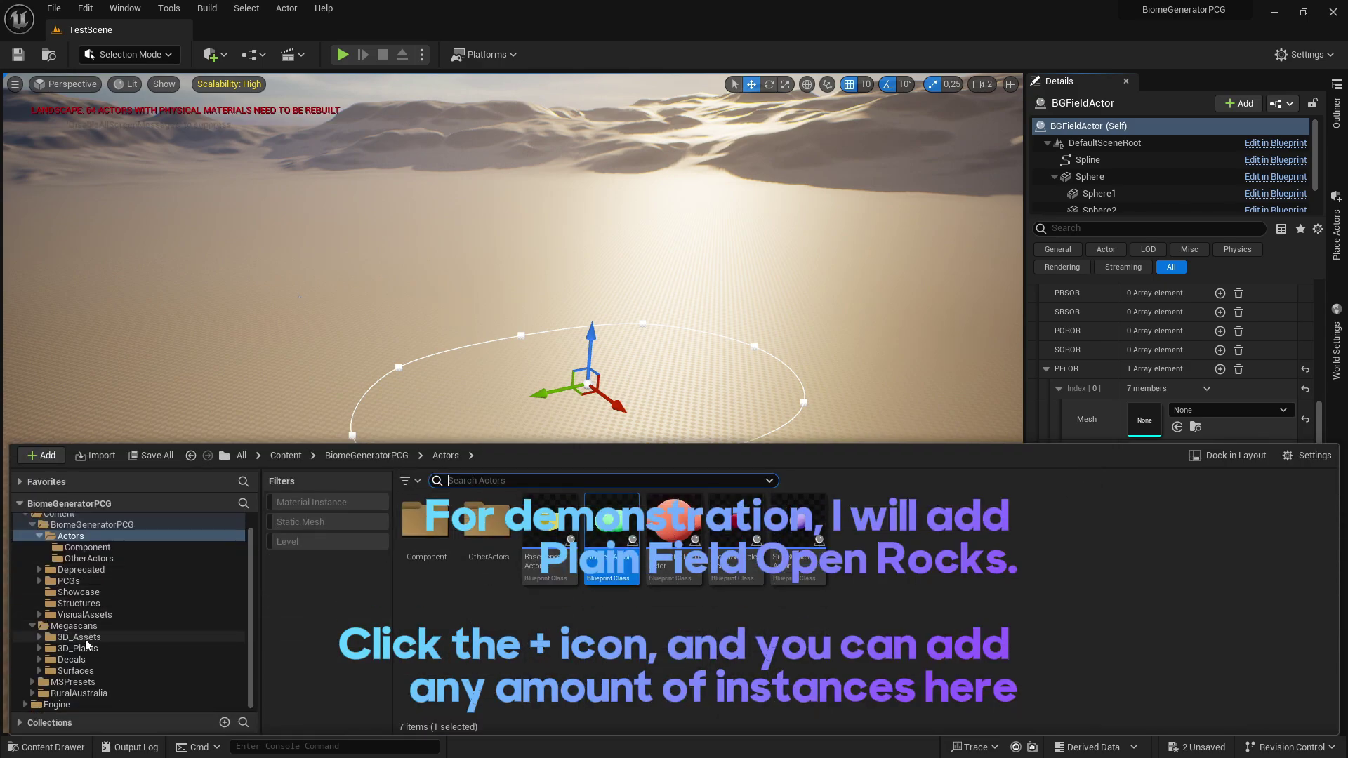
pyautogui.click(79, 637)
pyautogui.click(324, 524)
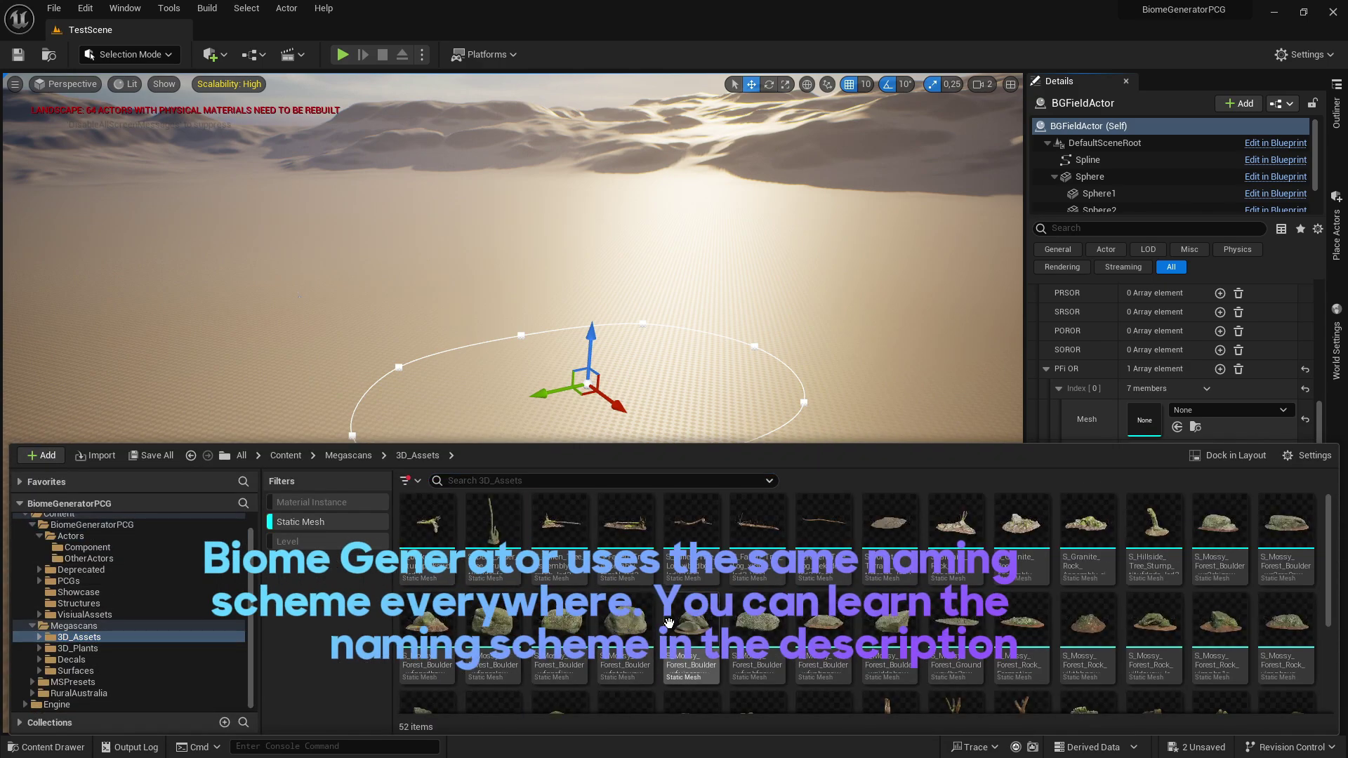
pyautogui.scroll(-2, 669, 622)
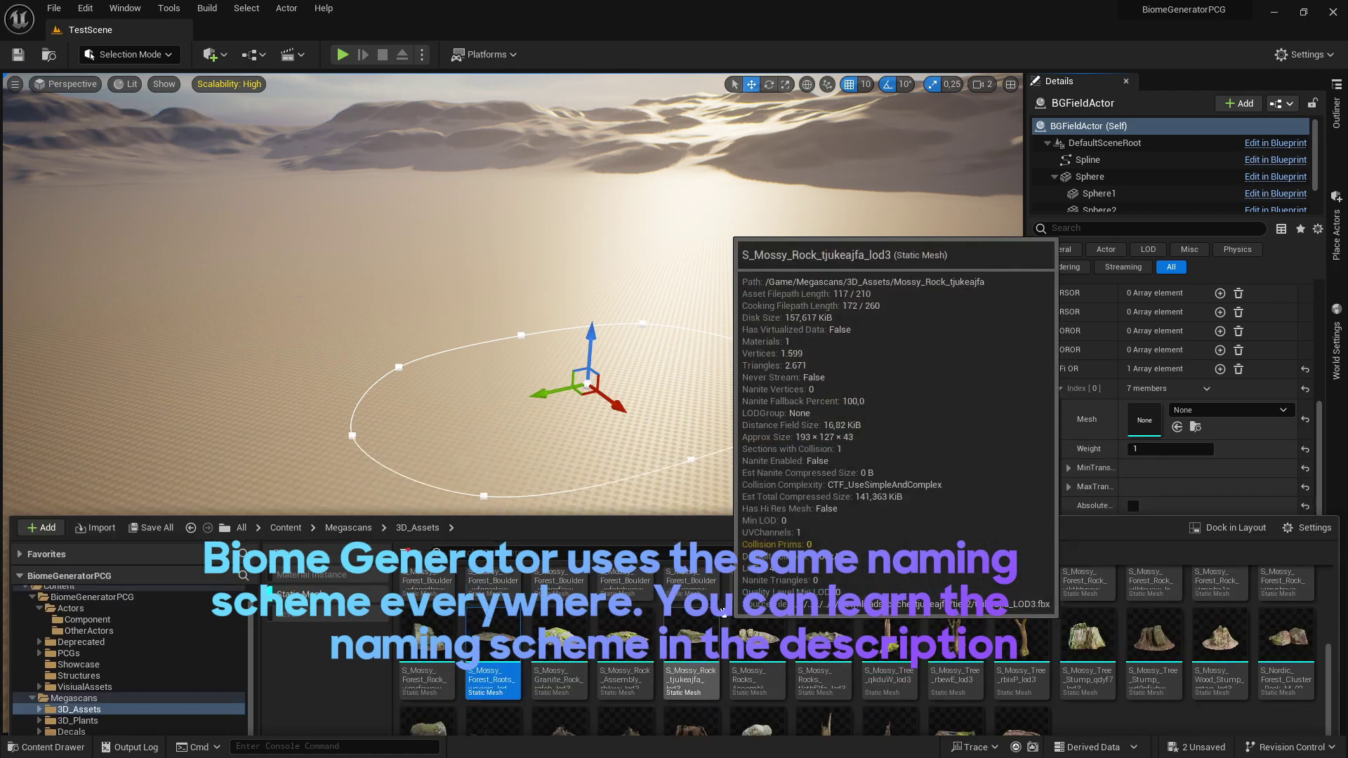
pyautogui.click(1193, 500)
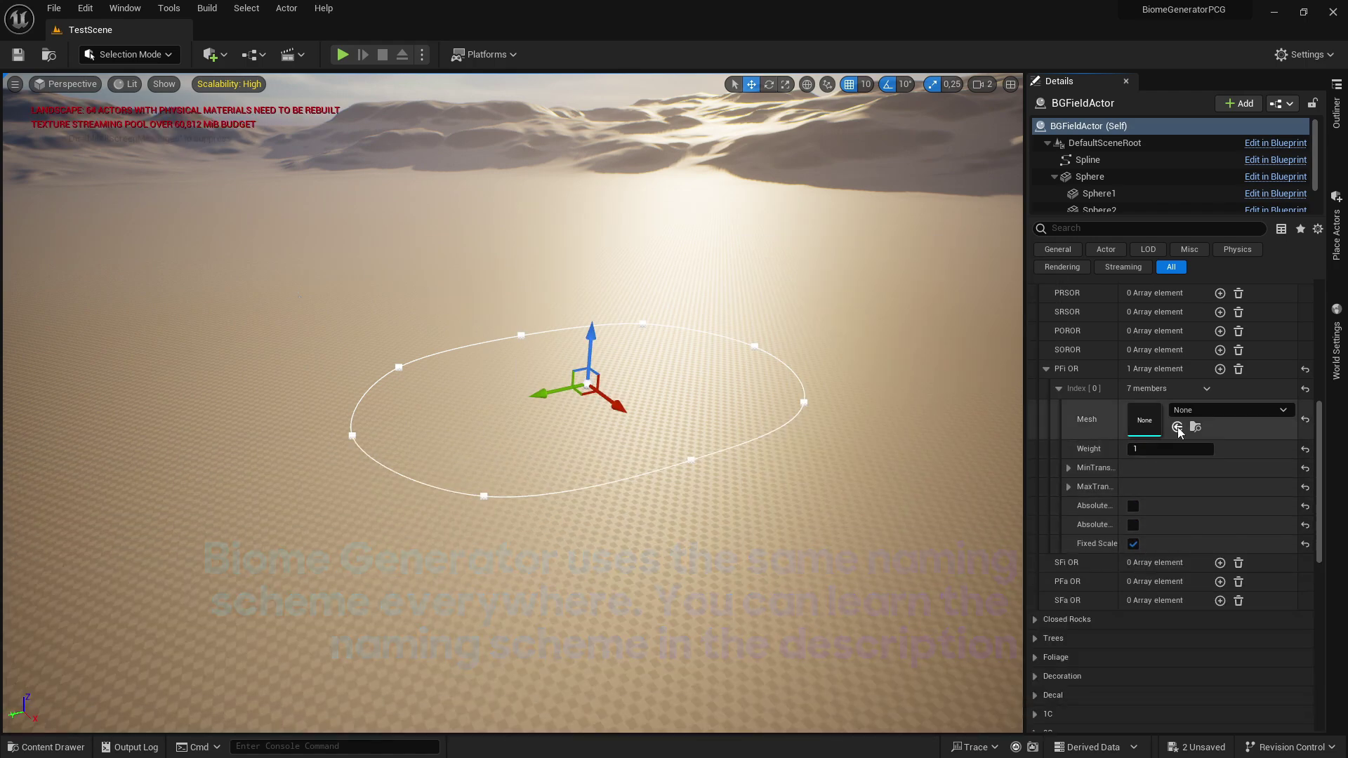
pyautogui.scroll(5, 1092, 502)
pyautogui.scroll(3, 1086, 480)
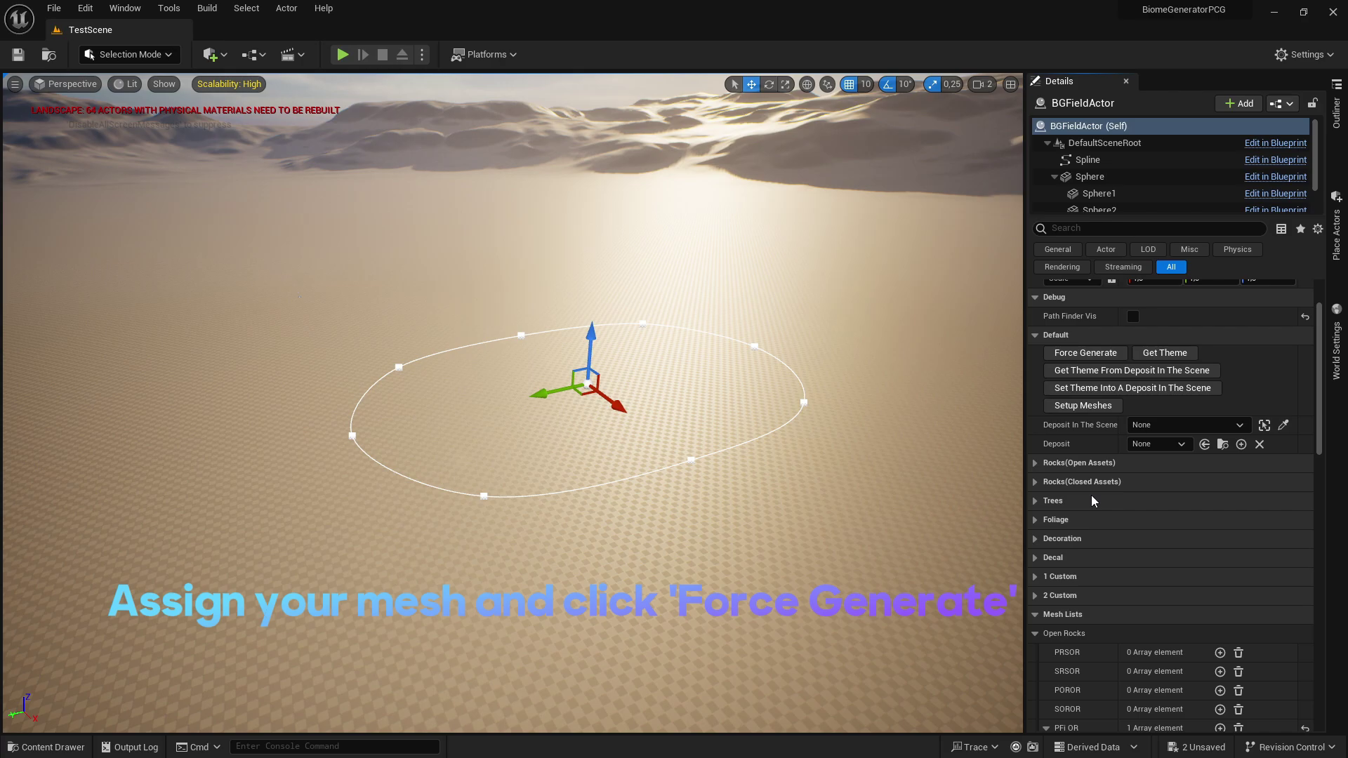
pyautogui.click(1087, 426)
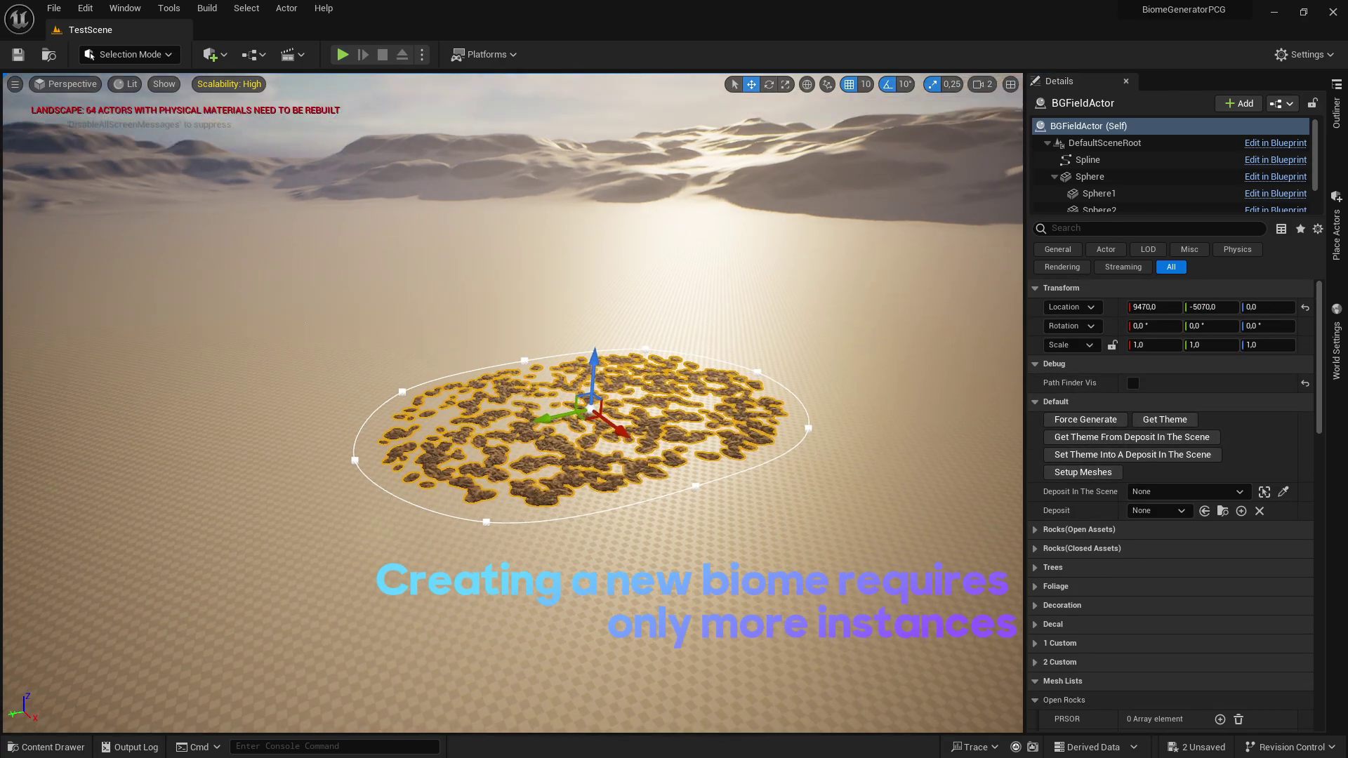
pyautogui.scroll(5, 954, 452)
pyautogui.scroll(3, 737, 487)
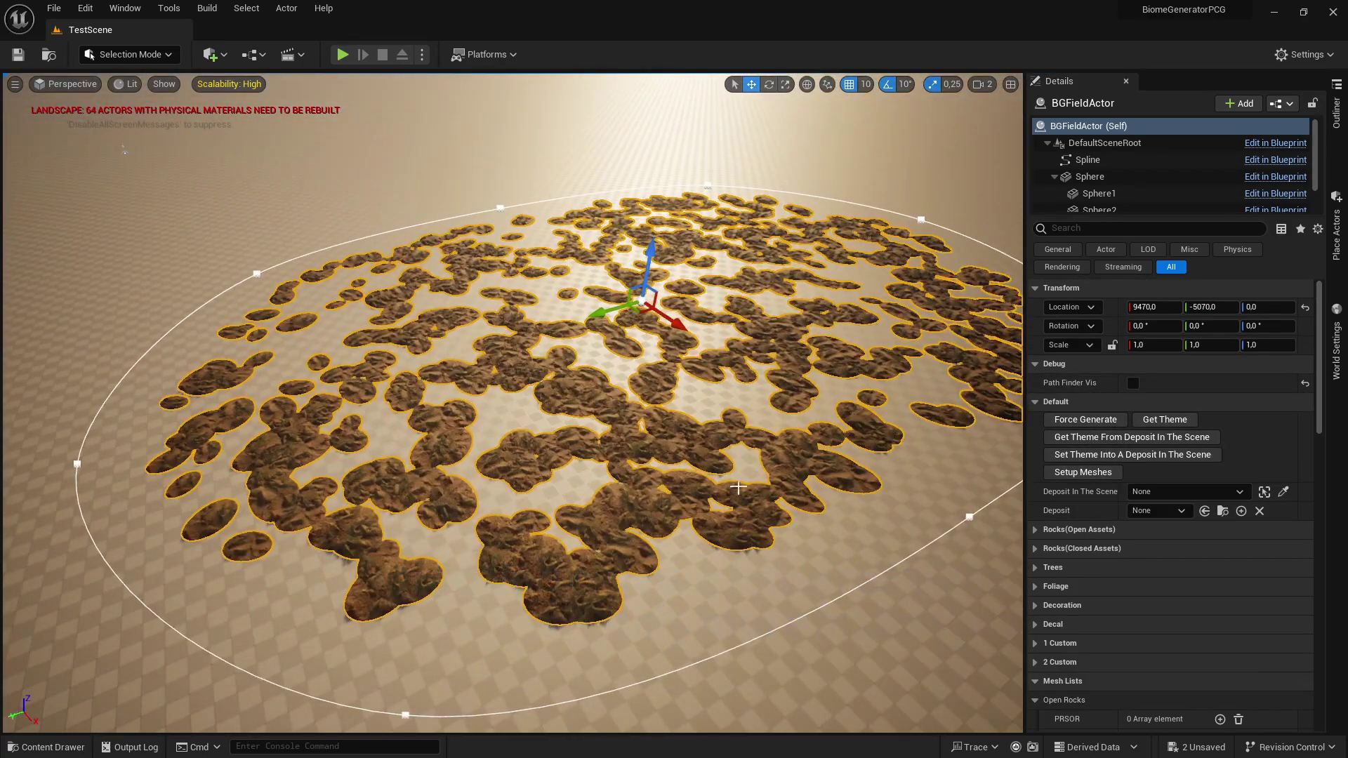
pyautogui.scroll(-3, 590, 421)
pyautogui.scroll(-2, 589, 421)
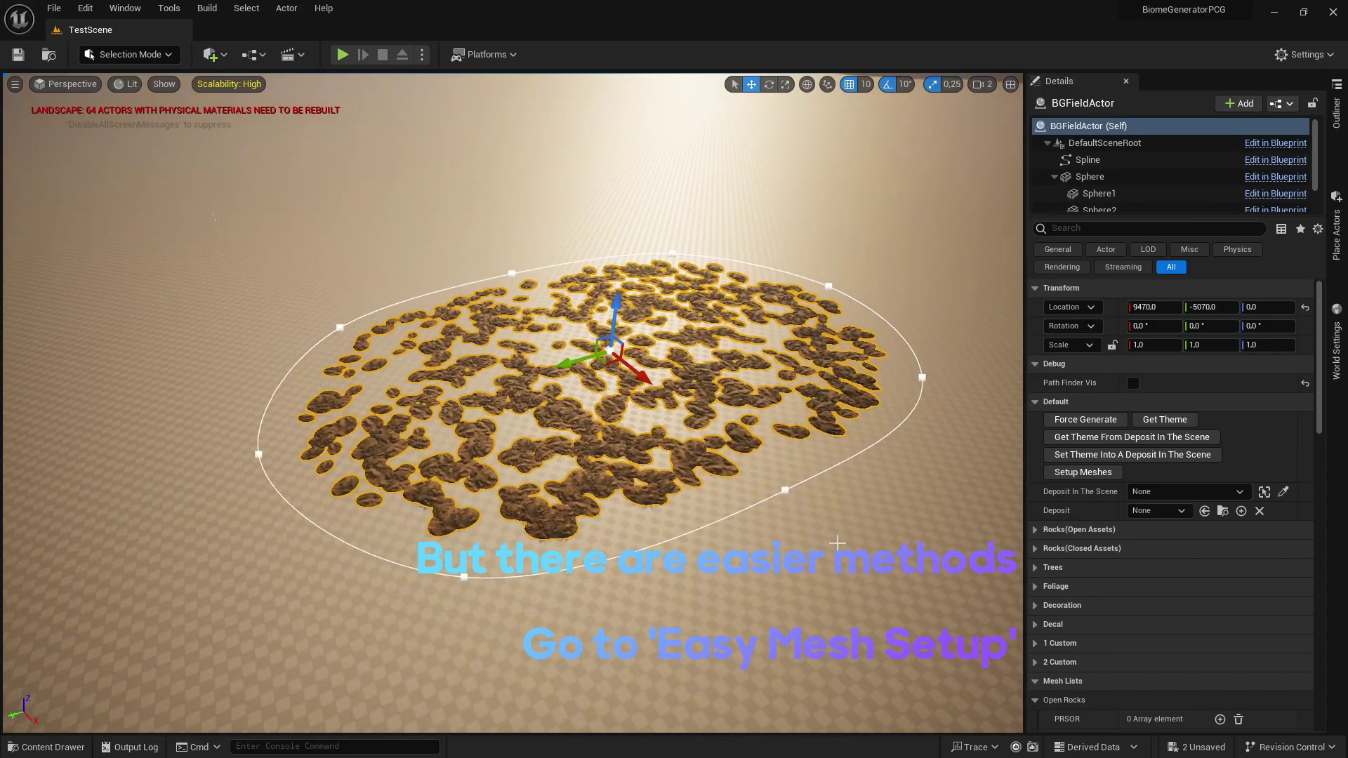
pyautogui.scroll(-5, 1106, 526)
# - Drag thirteen mossy forest meshes from the Content Drawer onto the Open Rocks ORMeshes arrays
pyautogui.click(1068, 361)
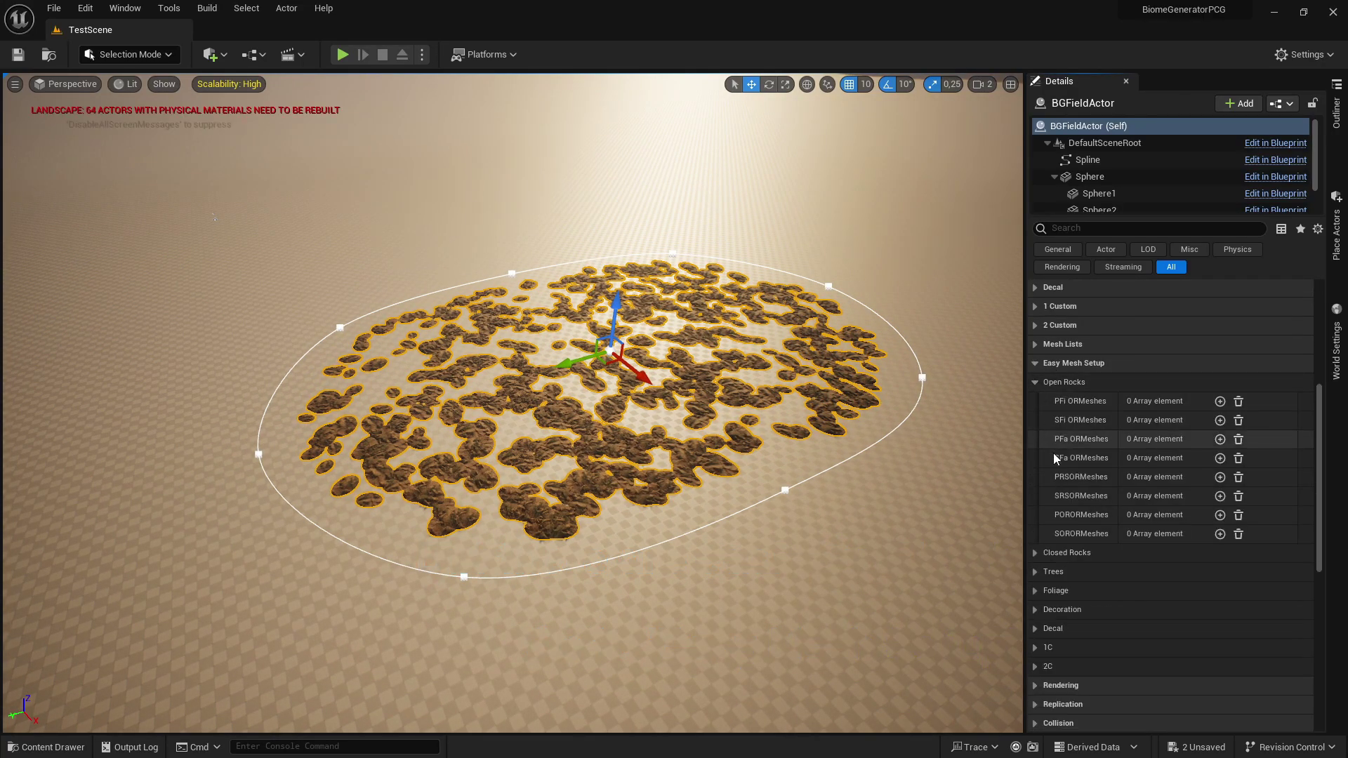
pyautogui.scroll(-2, 1158, 421)
pyautogui.hotkey('ctrl', 'space')
pyautogui.scroll(3, 983, 514)
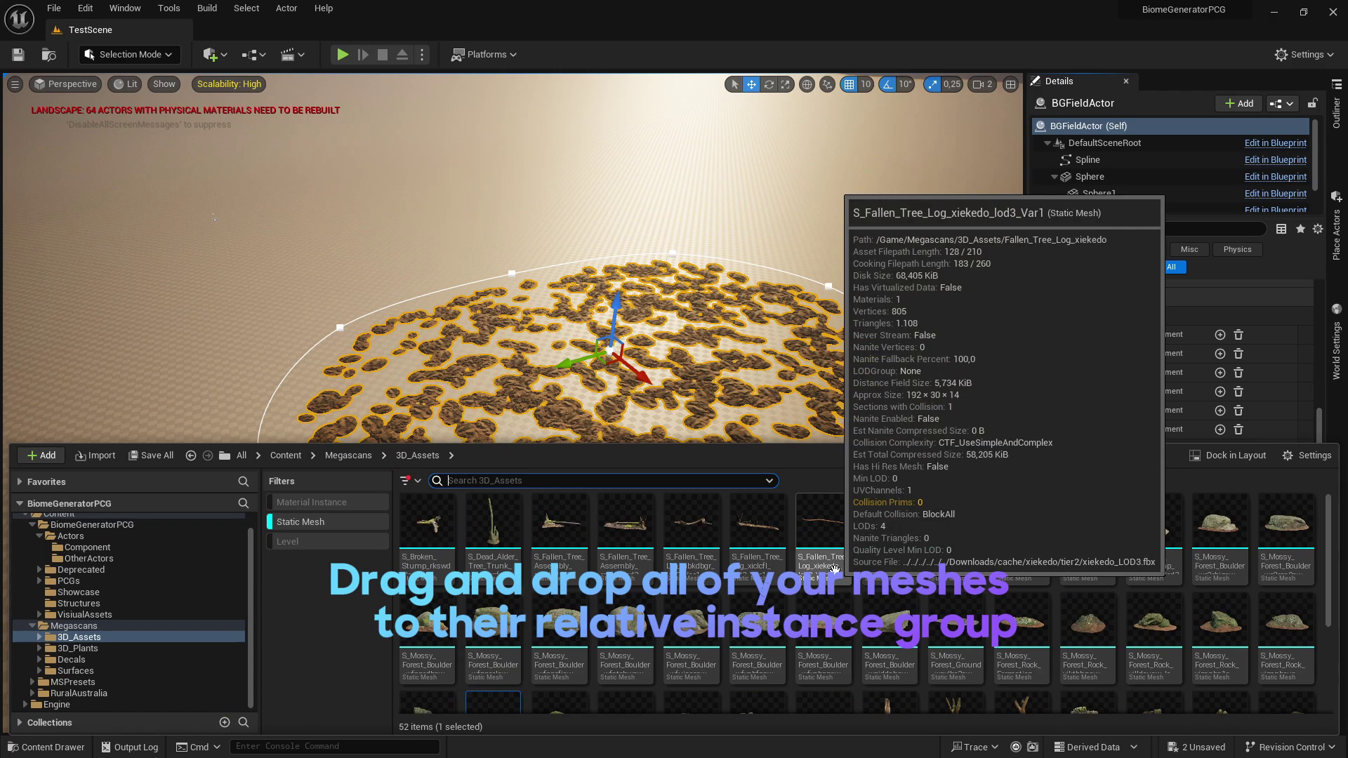
pyautogui.scroll(-1, 855, 572)
pyautogui.click(955, 579)
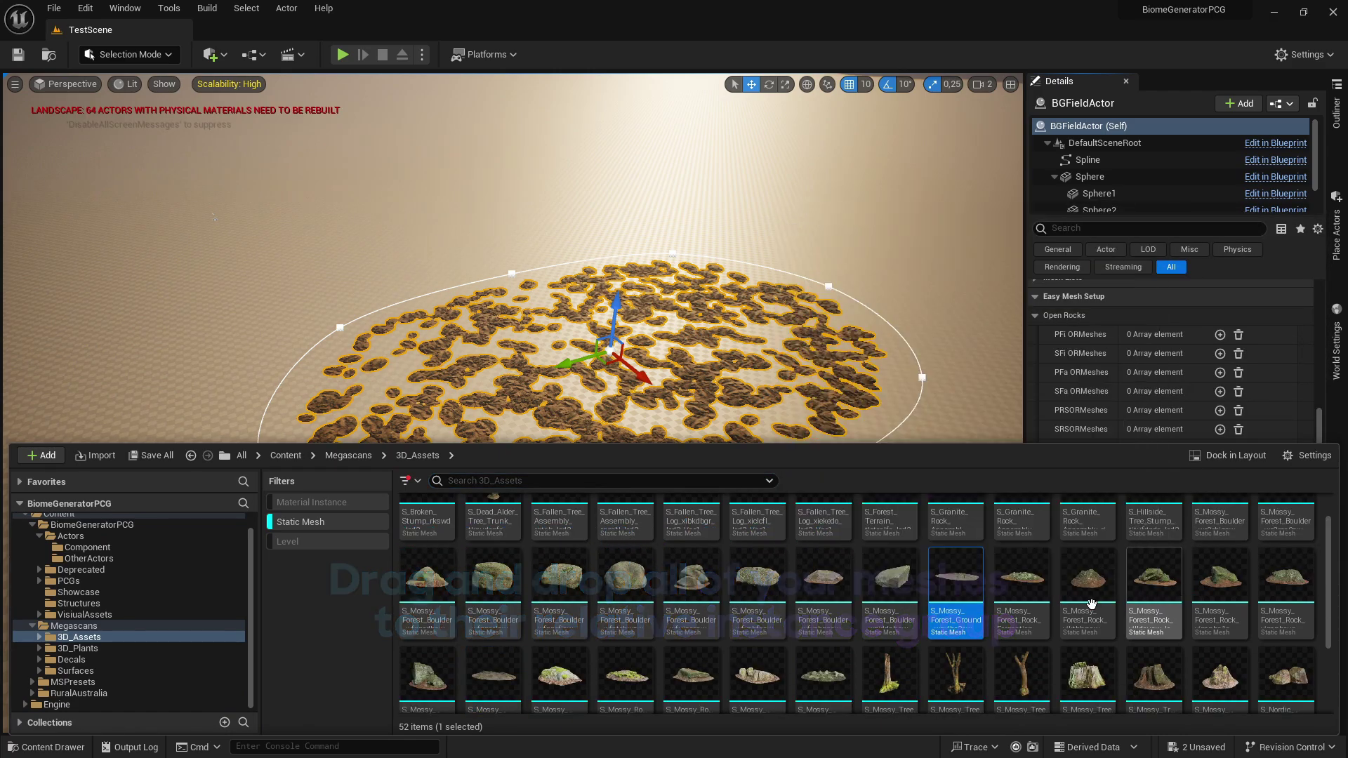
pyautogui.scroll(-1, 1091, 604)
pyautogui.keyDown('shift'); pyautogui.click(824, 643); pyautogui.keyUp('shift')
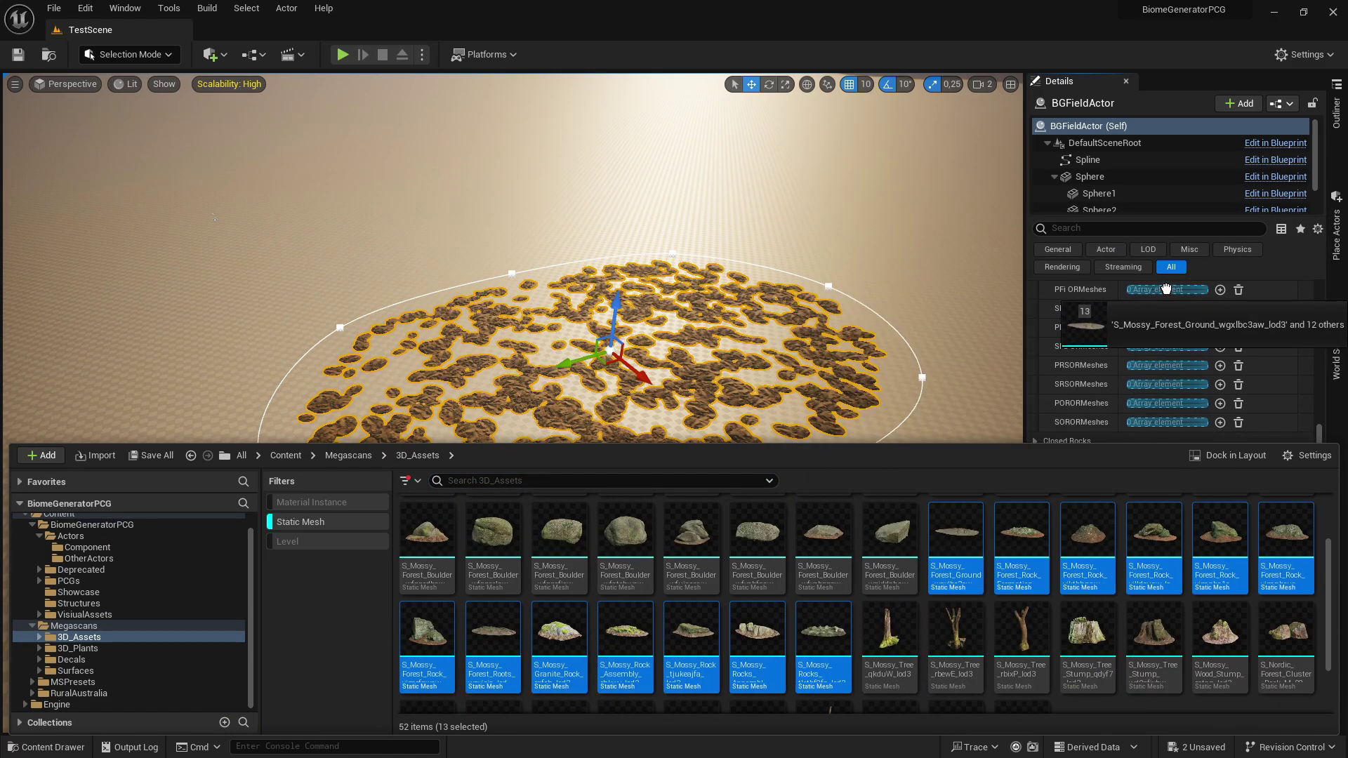
pyautogui.click(1162, 339)
pyautogui.scroll(5, 1158, 421)
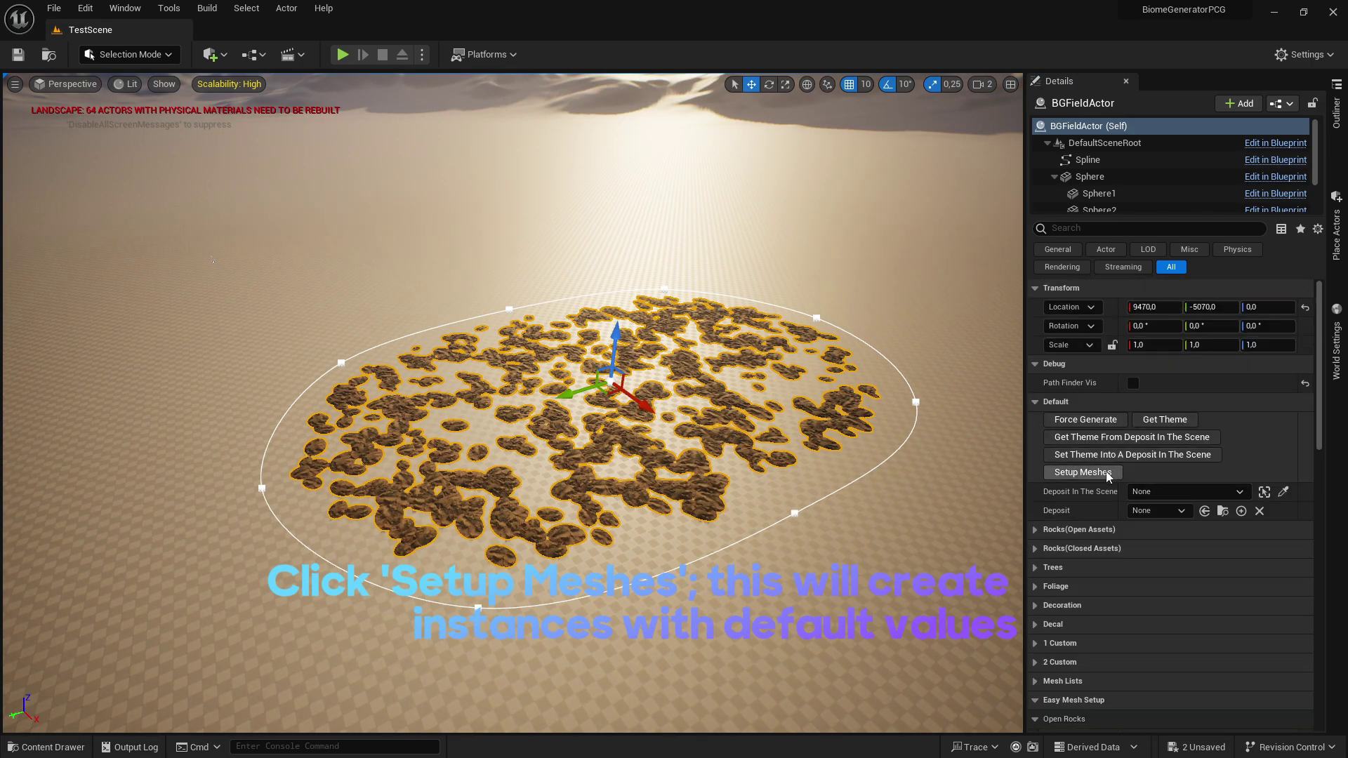
# - Force-generate the 3D rocks, then create a TutorialDeposit child Blueprint of BaseDepositActor
pyautogui.click(1107, 425)
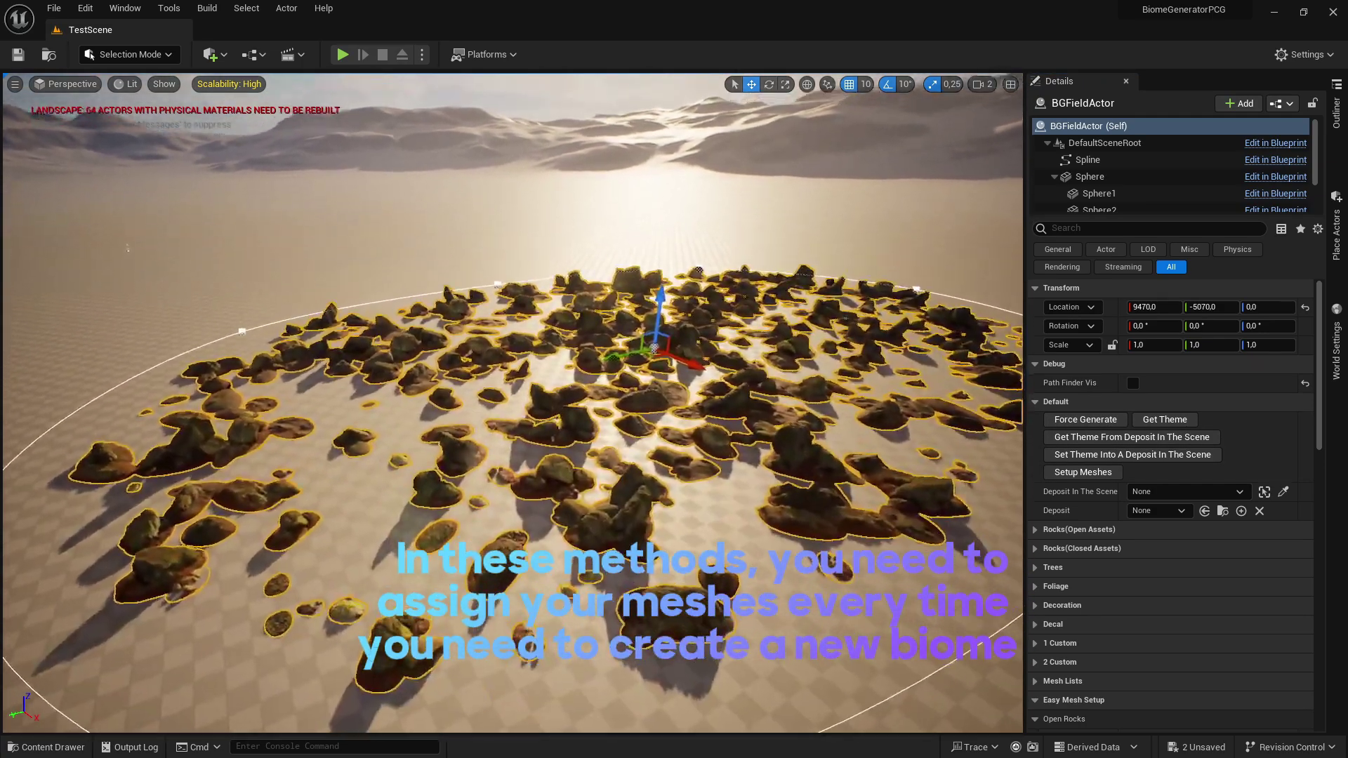
pyautogui.moveTo(512, 400)
pyautogui.mouseDown(button='right')
pyautogui.moveTo(512, 359)
pyautogui.moveTo(512, 443)
pyautogui.mouseUp(button='right')
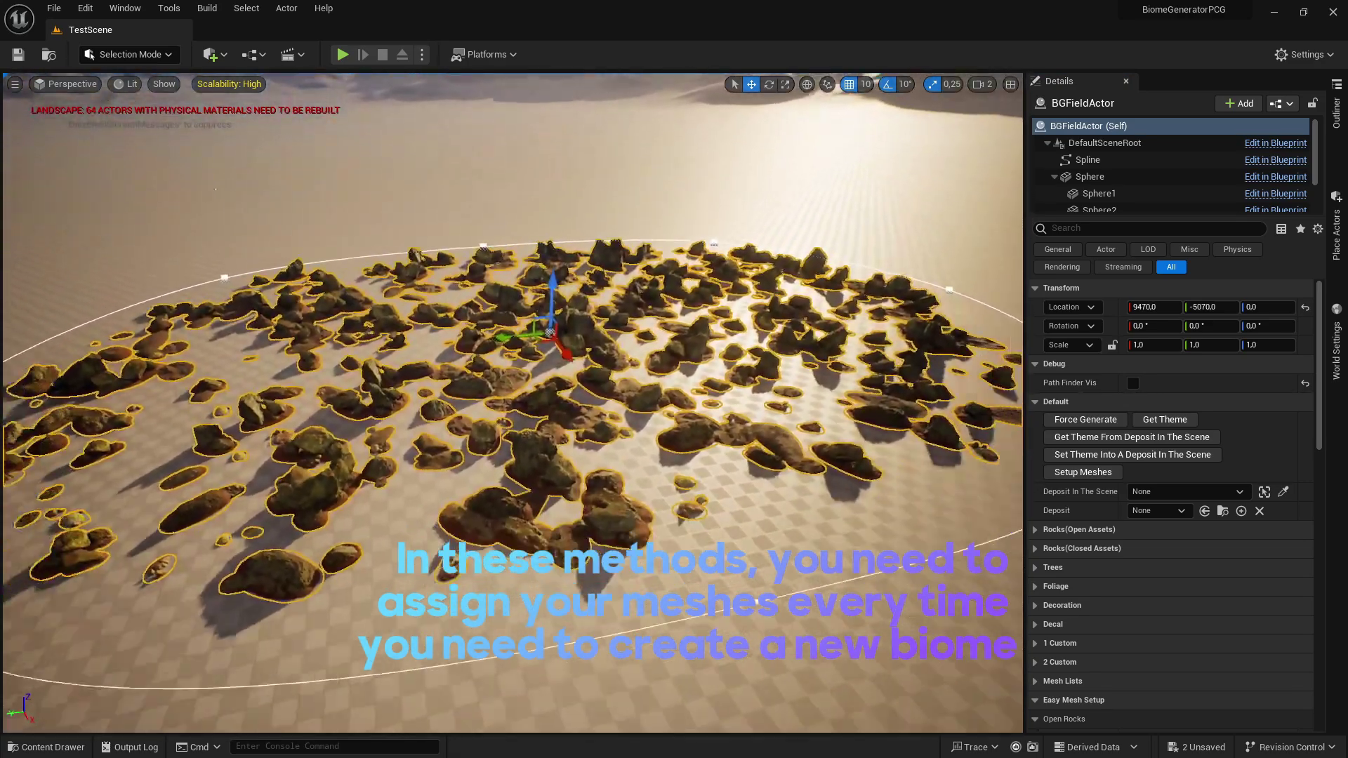
pyautogui.scroll(-5, 829, 495)
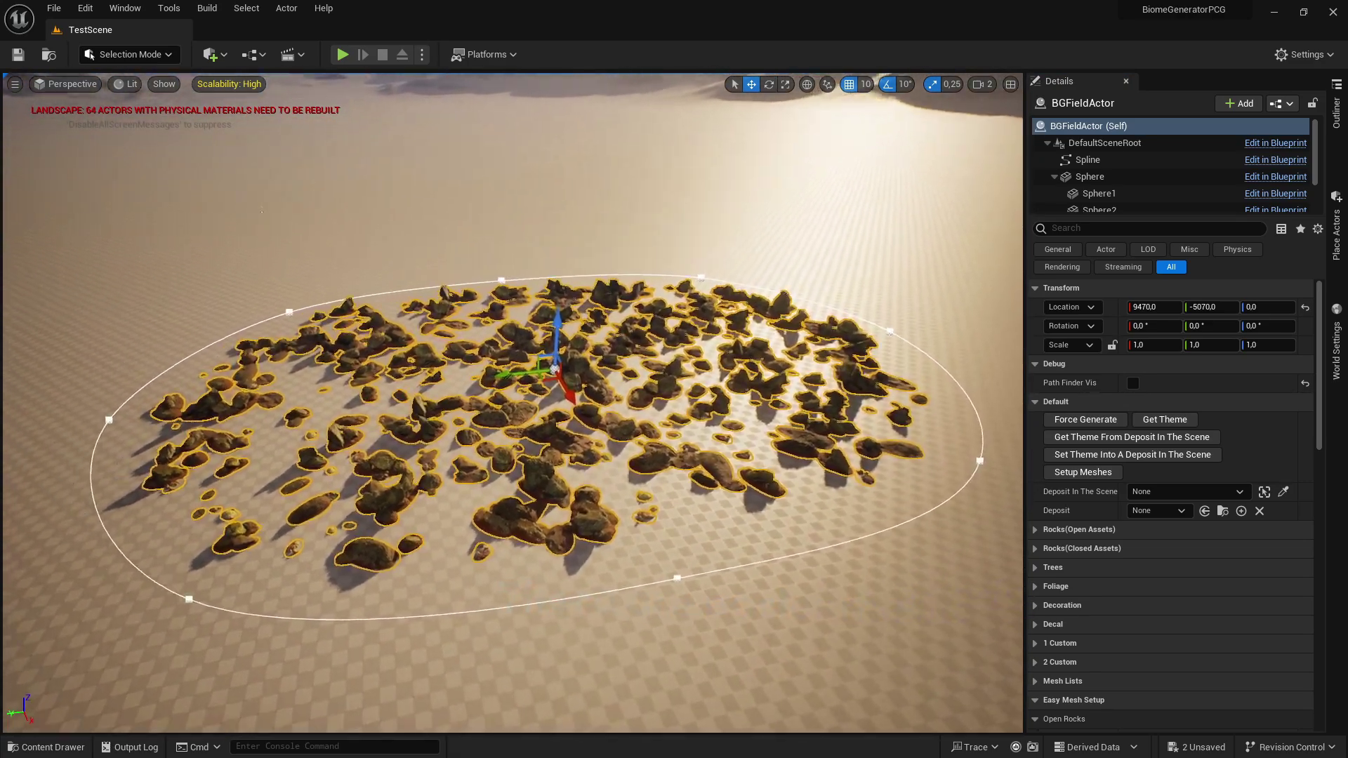
pyautogui.hotkey('ctrl', 'space')
pyautogui.click(71, 536)
pyautogui.rightClick(555, 528)
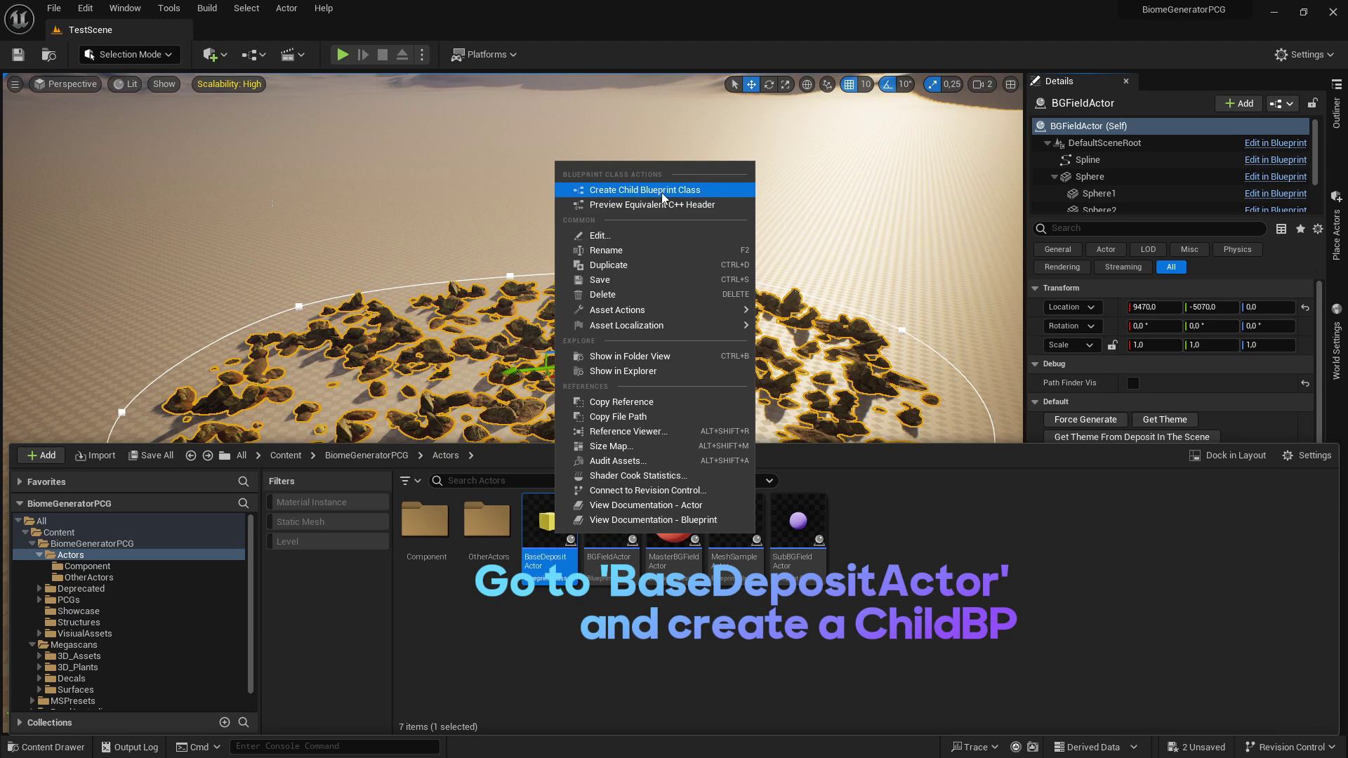
pyautogui.click(646, 189)
pyautogui.write('orialD')
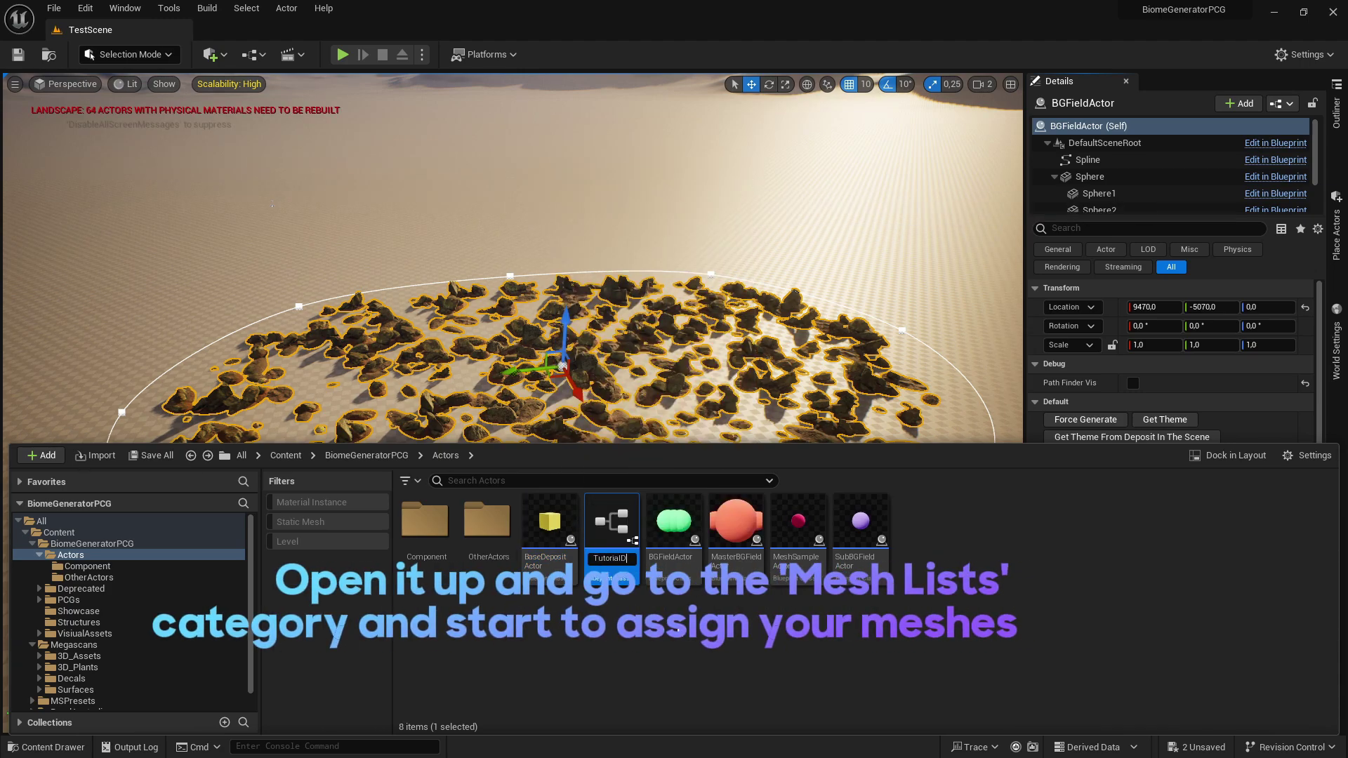
# - In TutorialDeposit, add eight PFi OR open-rock entries and browse Megascans/3D_Assets meshes
pyautogui.doubleClick(846, 541)
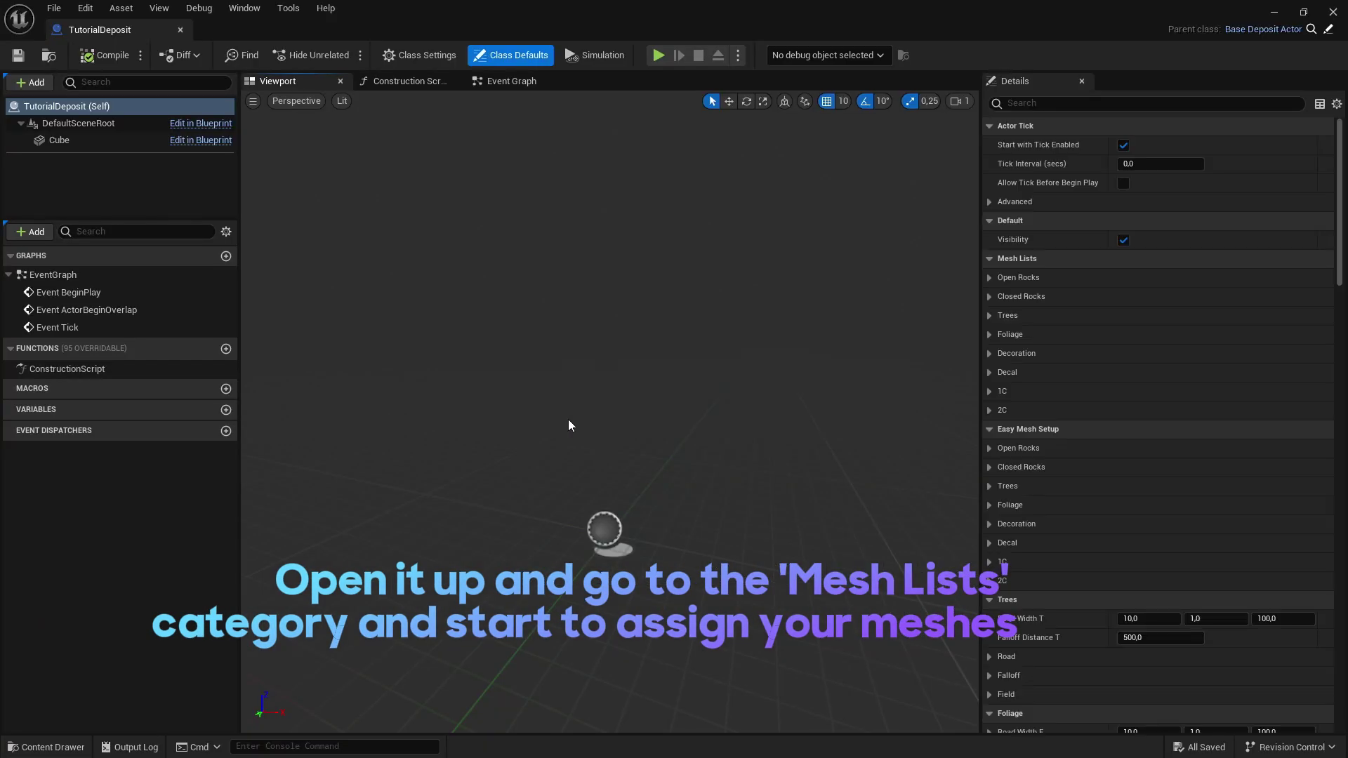
pyautogui.click(990, 276)
pyautogui.scroll(-1, 1046, 322)
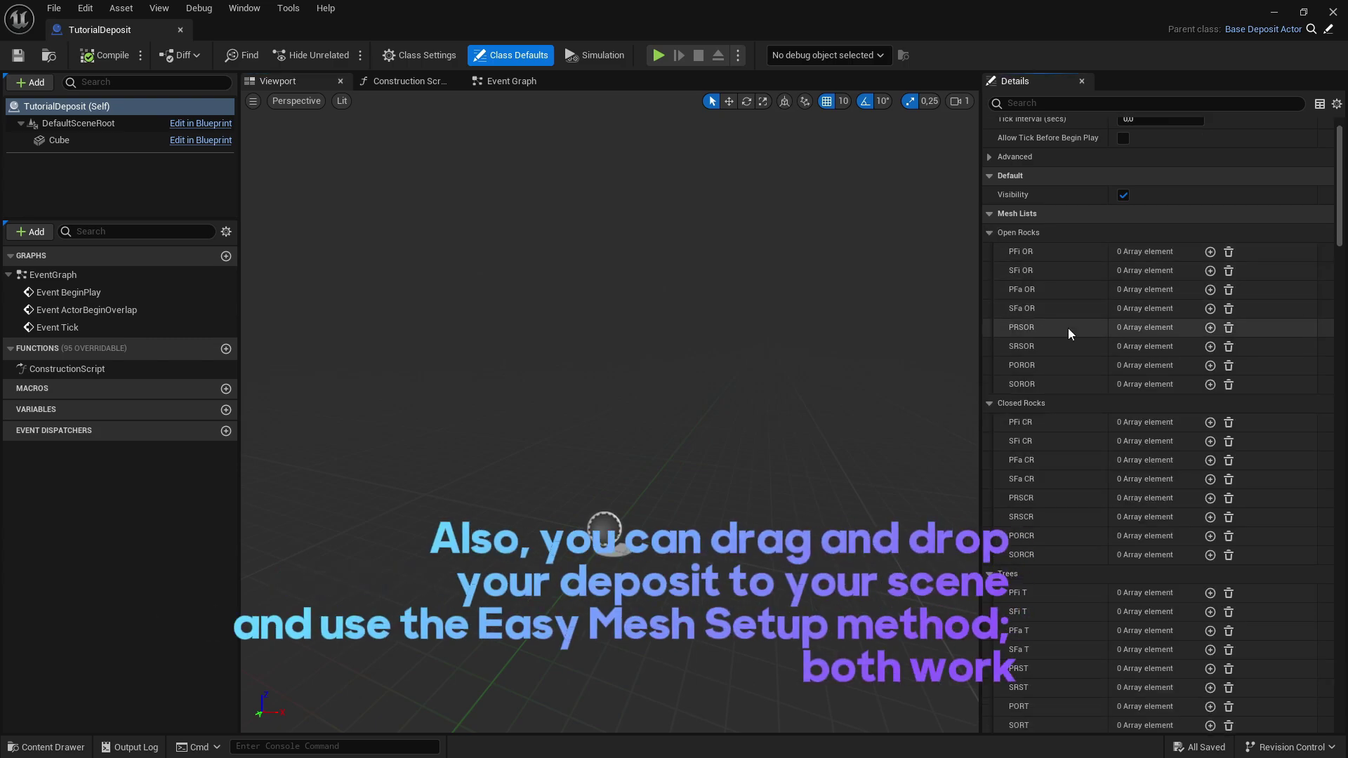
pyautogui.scroll(-1, 1068, 328)
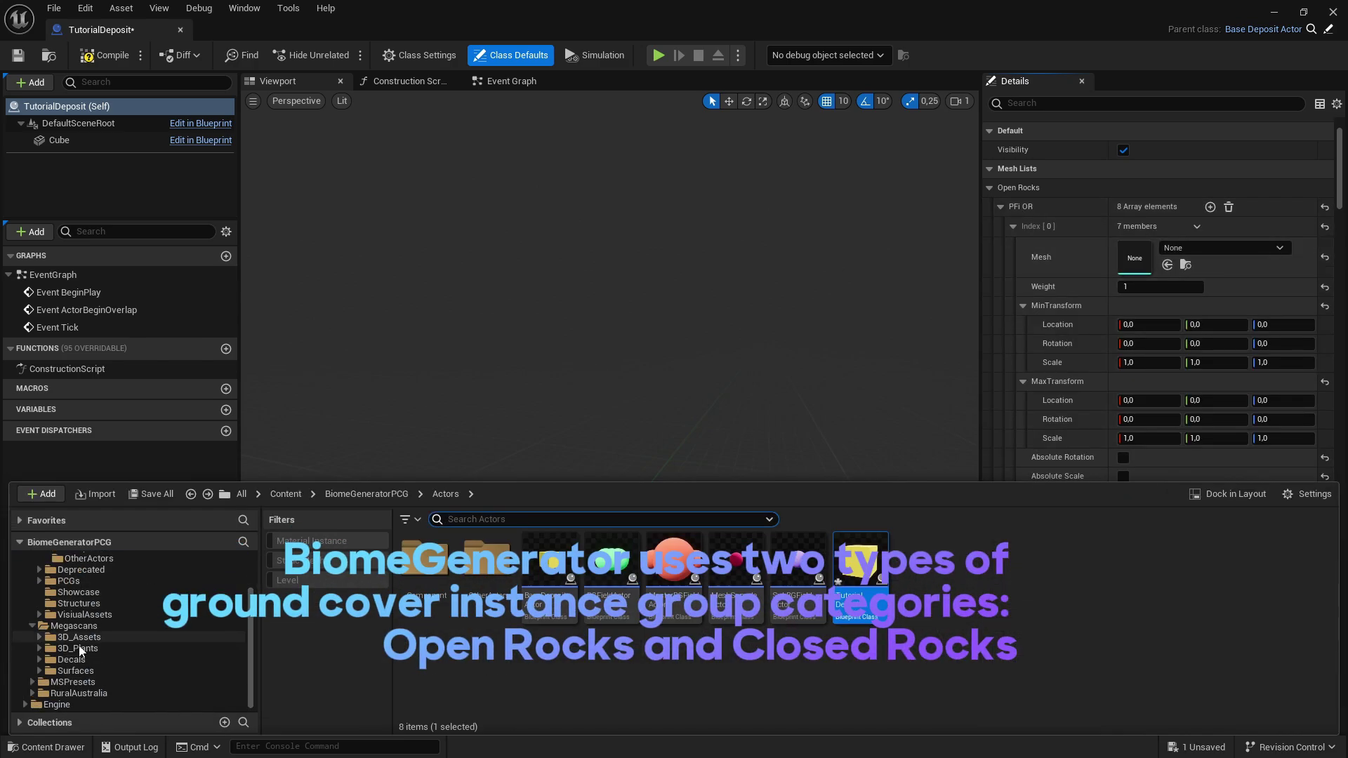
pyautogui.click(78, 638)
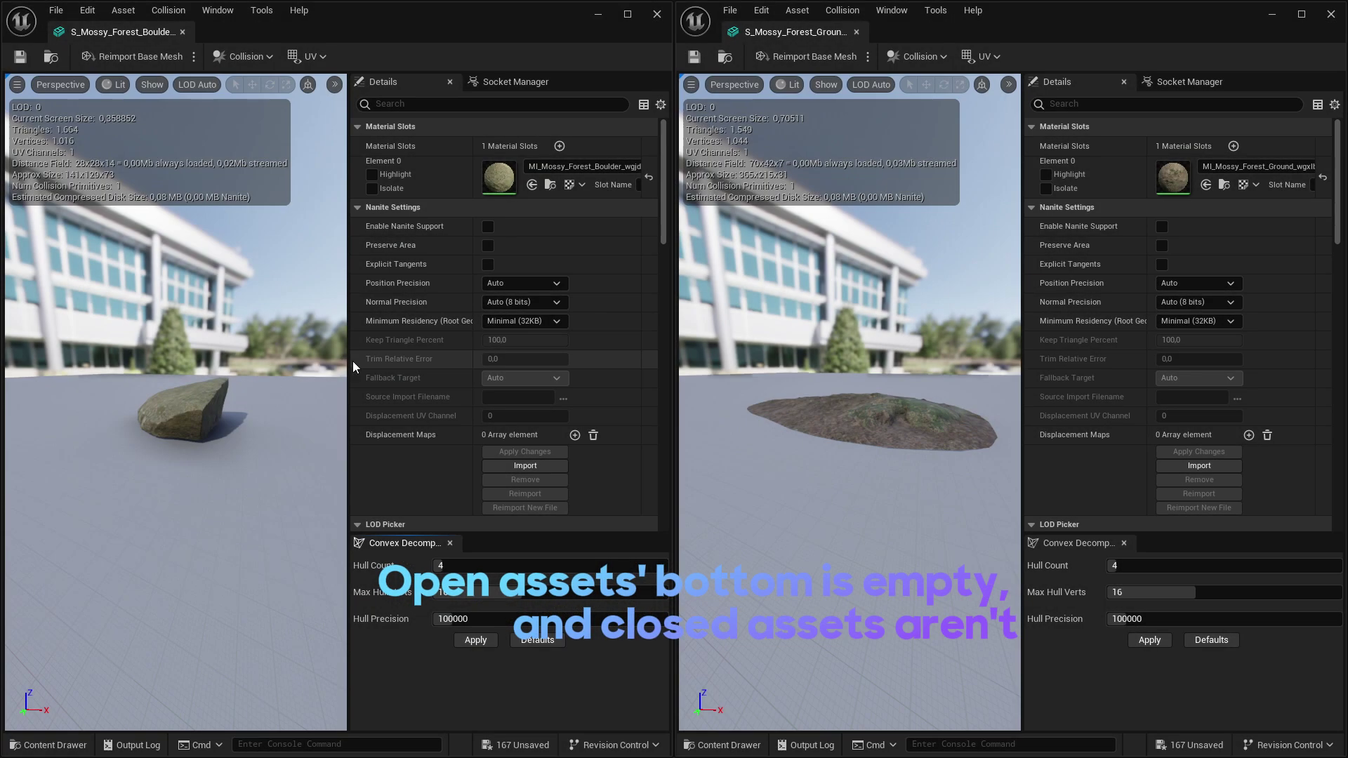
# - Orbit the mossy boulder and ground meshes and check the boulder's Open status in Quixel Bridge
pyautogui.moveTo(285, 421); pyautogui.dragTo(285, 263)
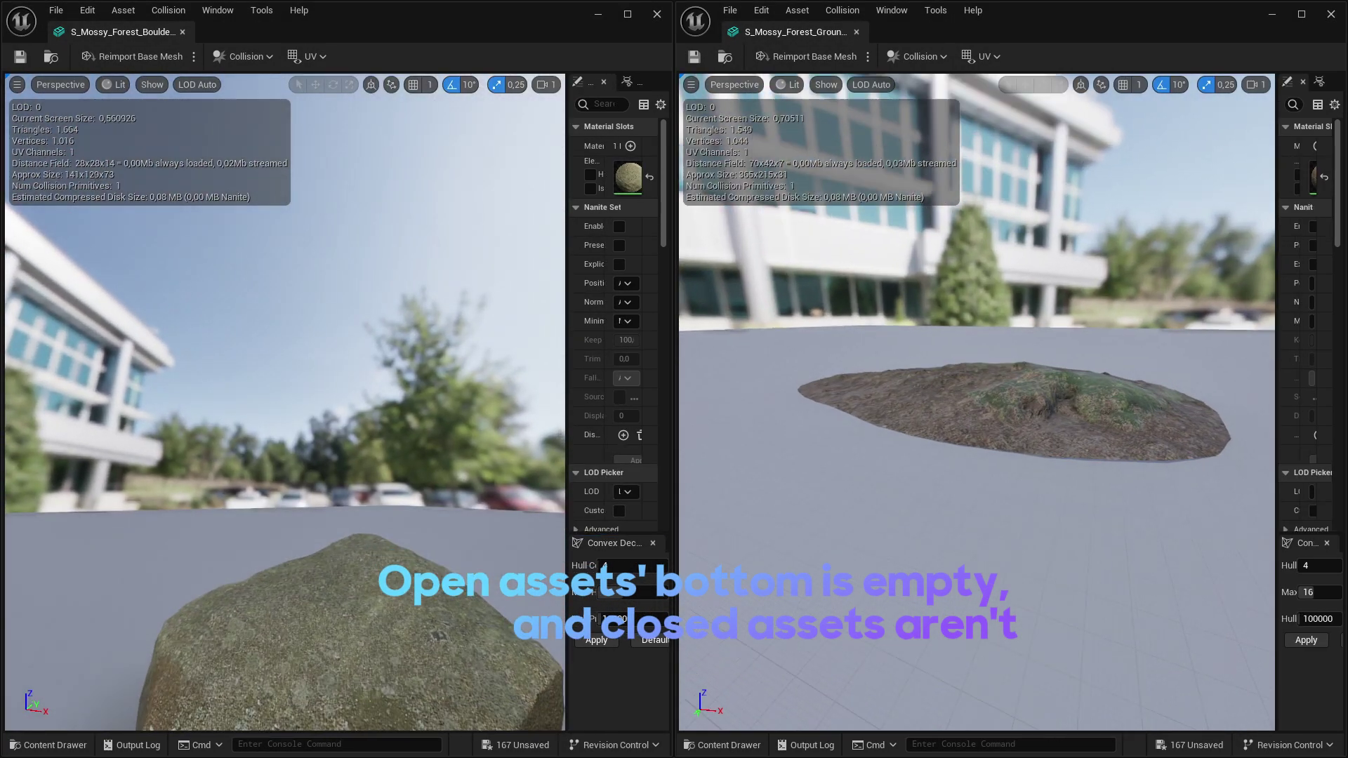
pyautogui.moveTo(979, 422); pyautogui.dragTo(979, 263)
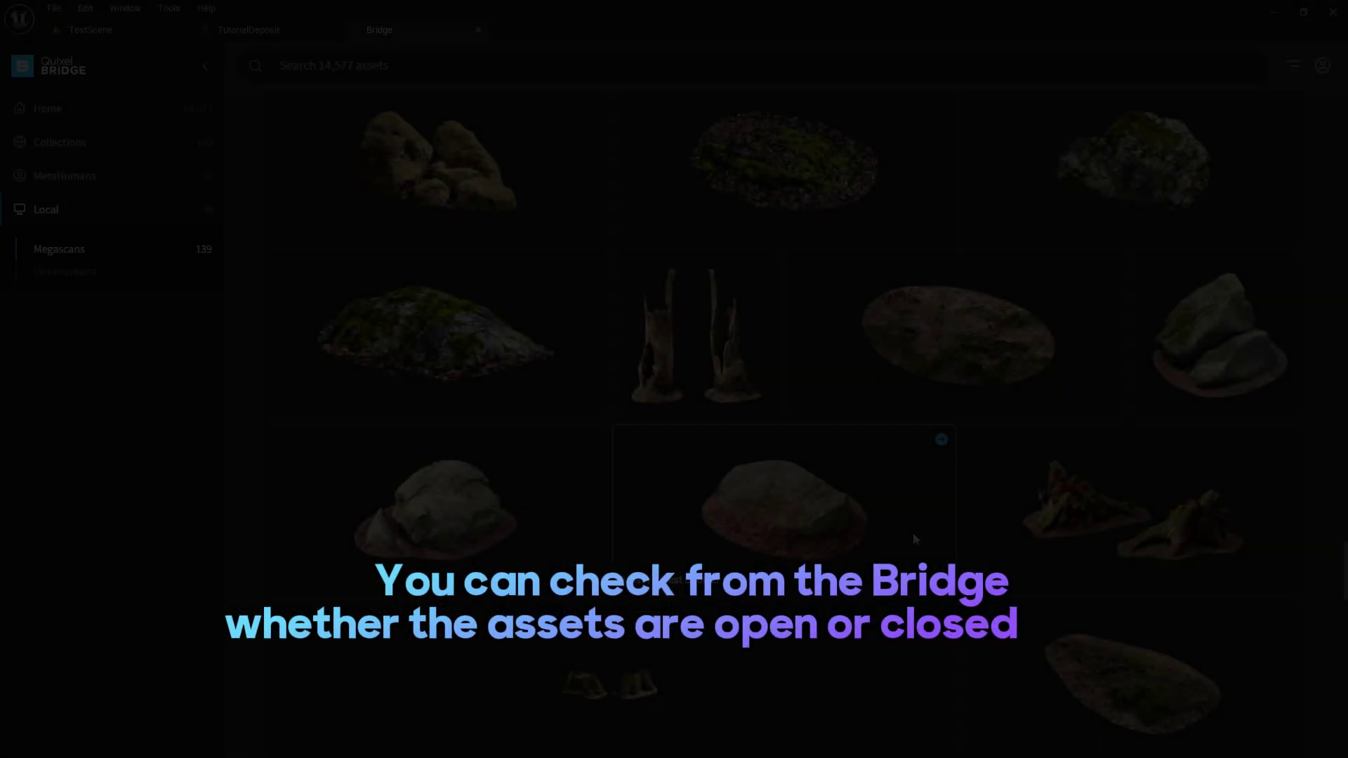
pyautogui.scroll(-5, 778, 516)
pyautogui.scroll(-3, 779, 516)
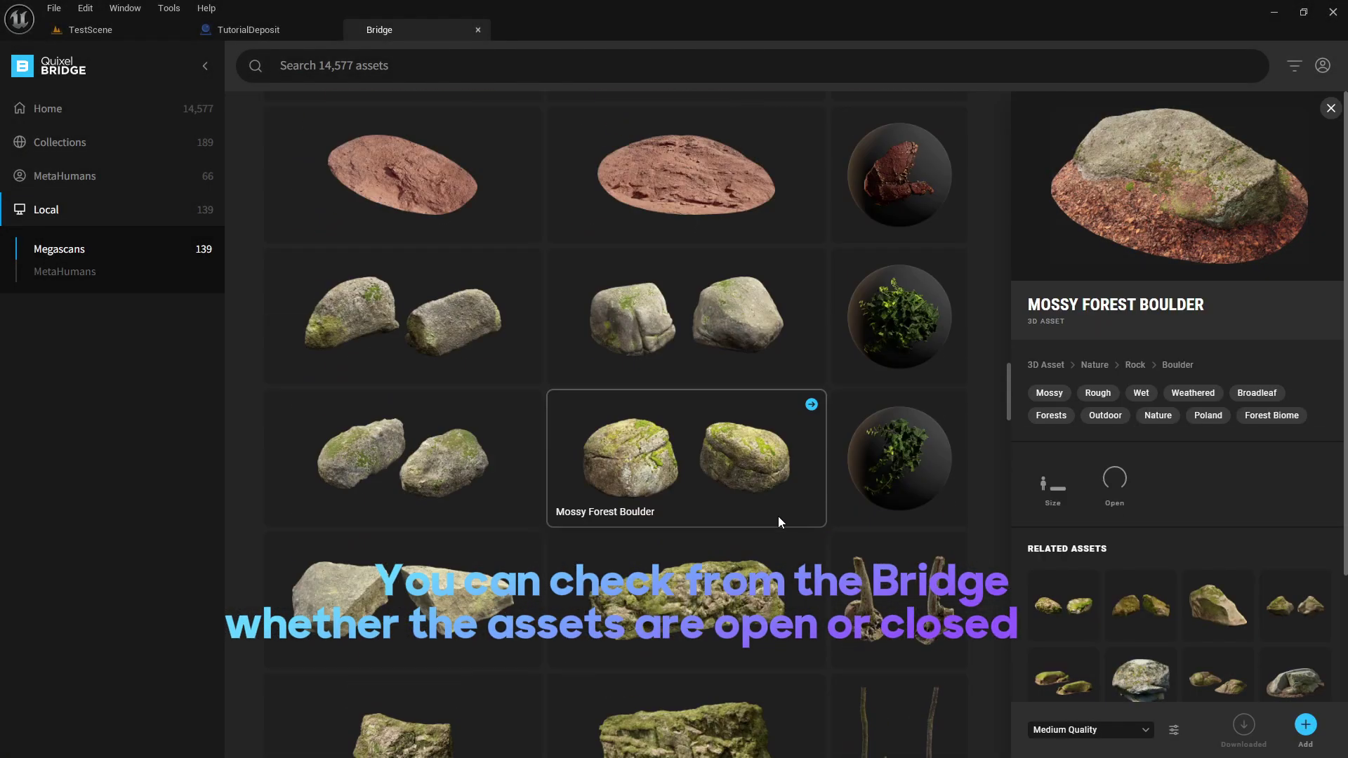
pyautogui.click(725, 334)
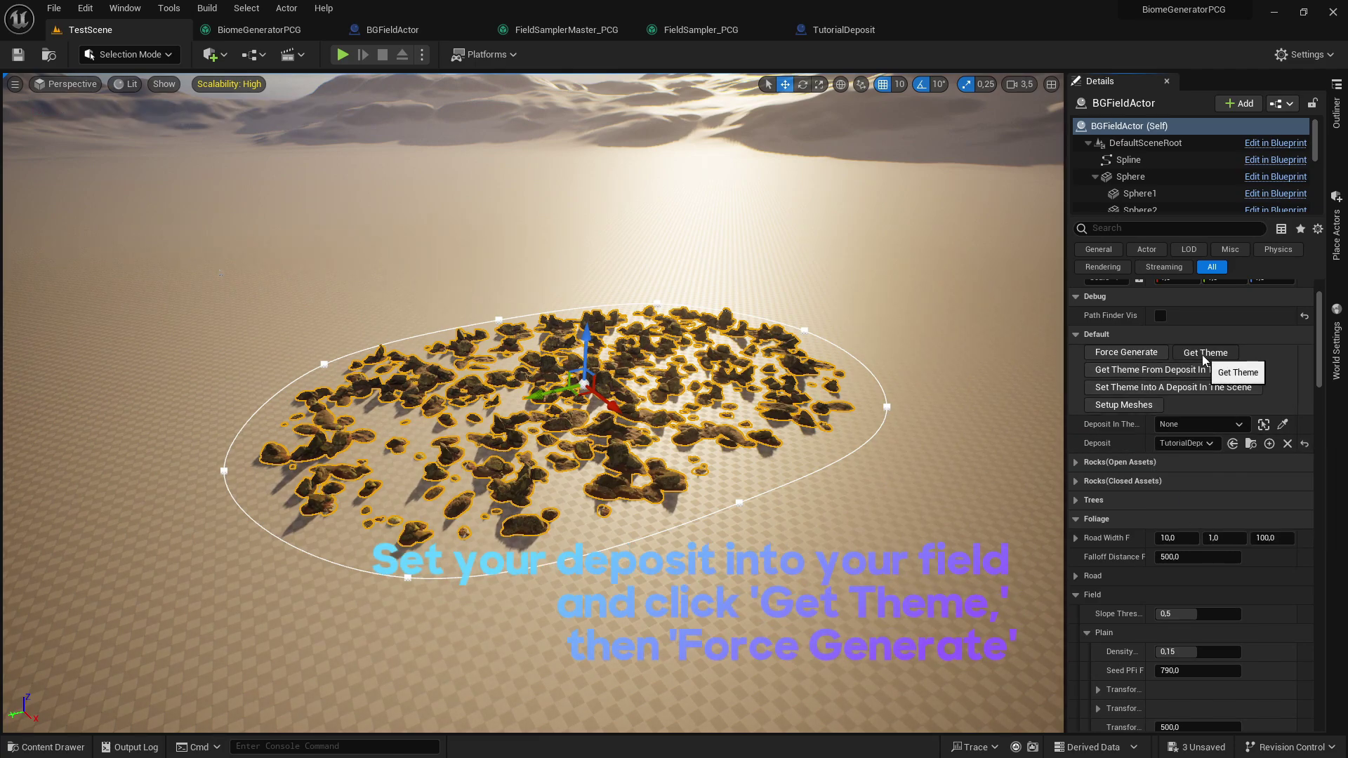
# - Regenerate the field with its deposit theme and place a MasterBGFieldActor beside it
pyautogui.click(1101, 354)
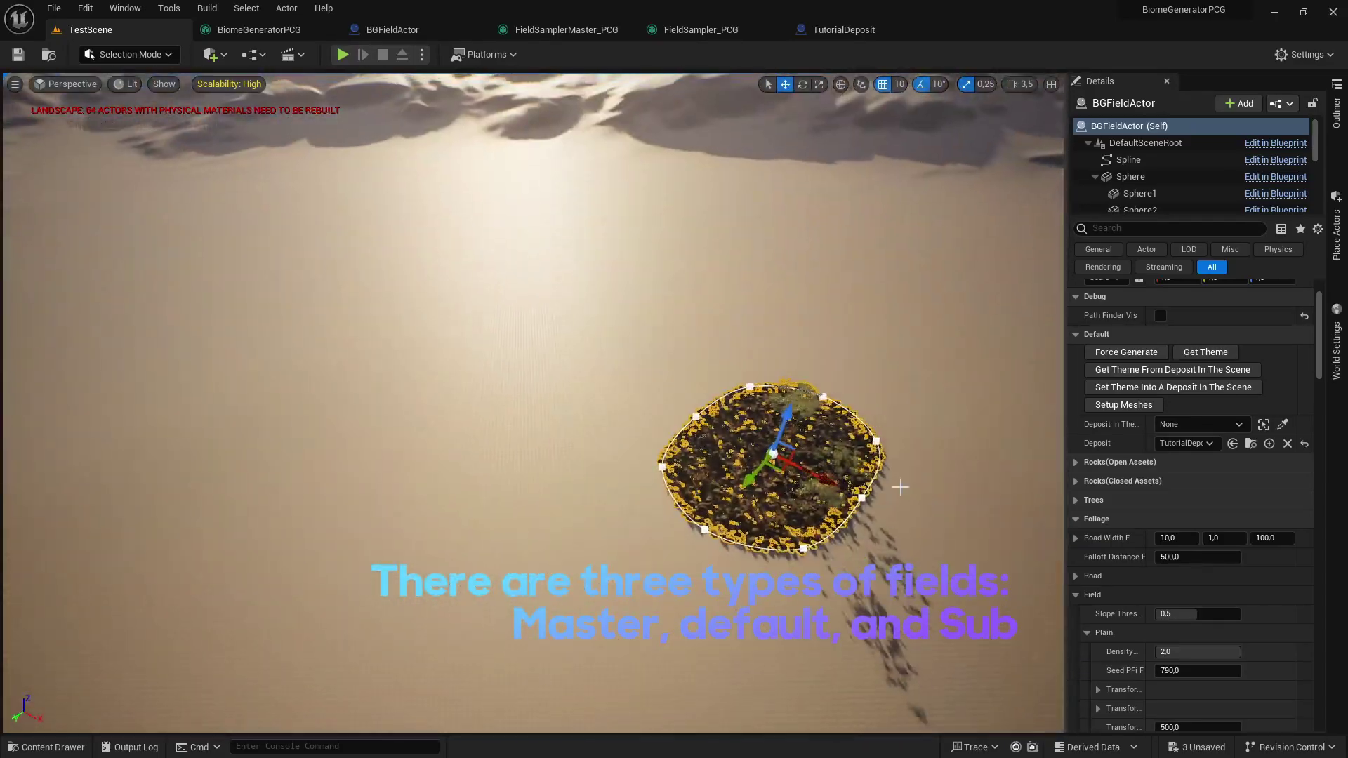
pyautogui.hotkey('ctrl', 'space')
pyautogui.moveTo(696, 570); pyautogui.dragTo(436, 325)
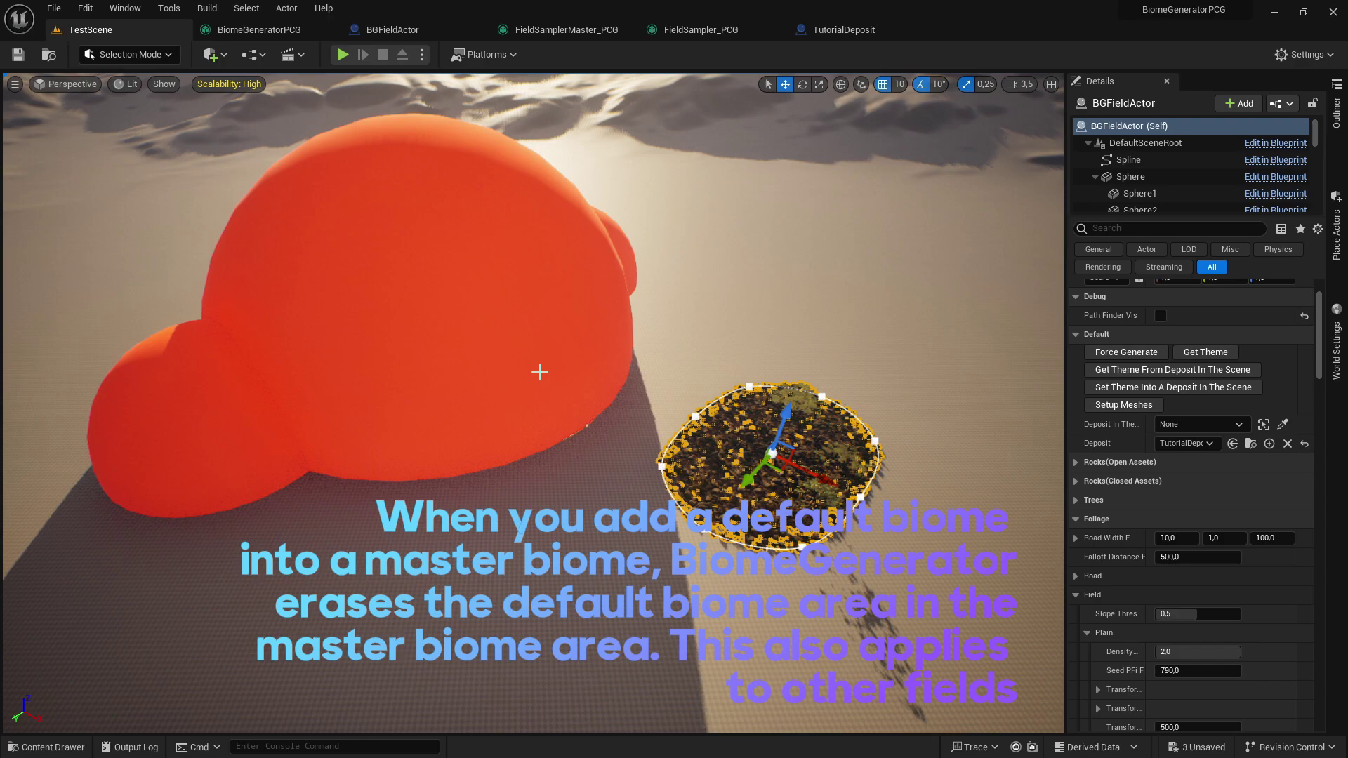
# - Hide the master field's debug spheres, set its Deposit to TutorialDeposit, and generate its foliage
pyautogui.click(595, 388)
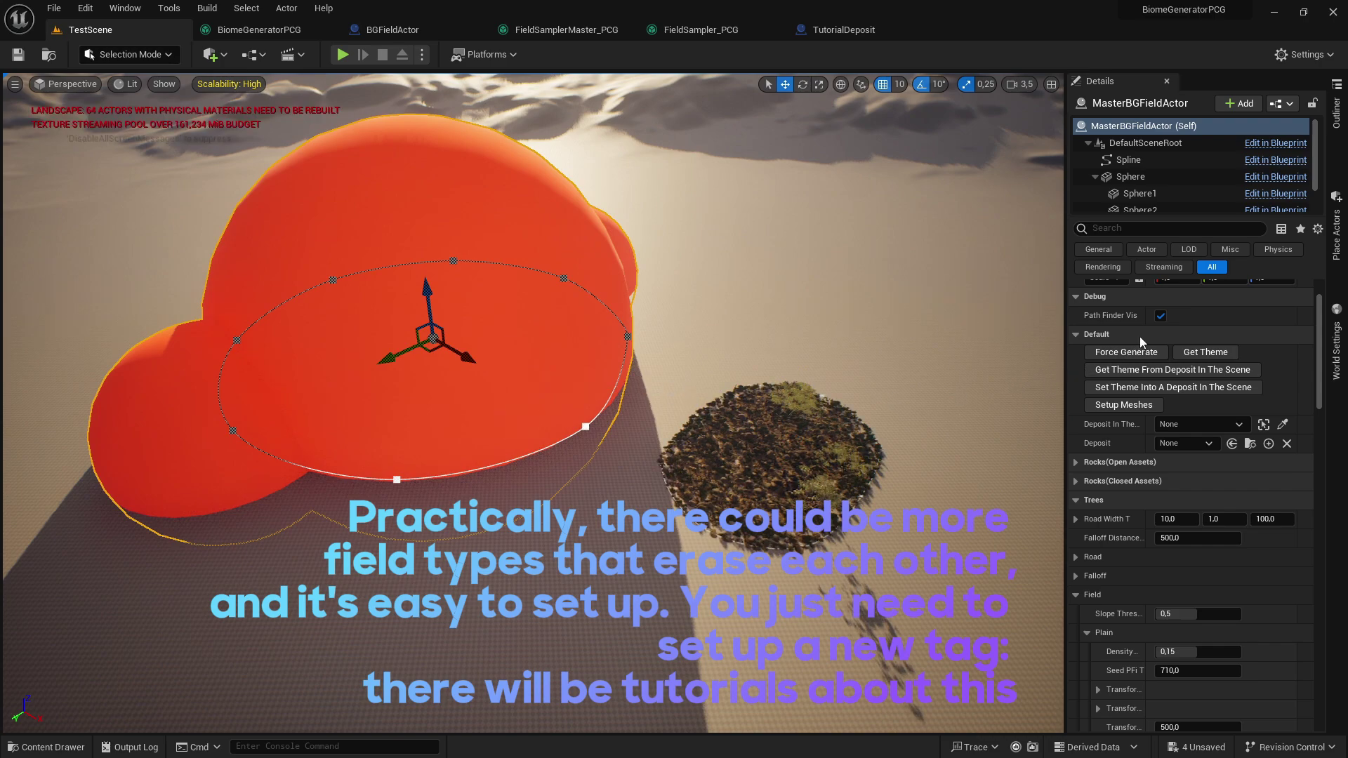
pyautogui.click(1163, 316)
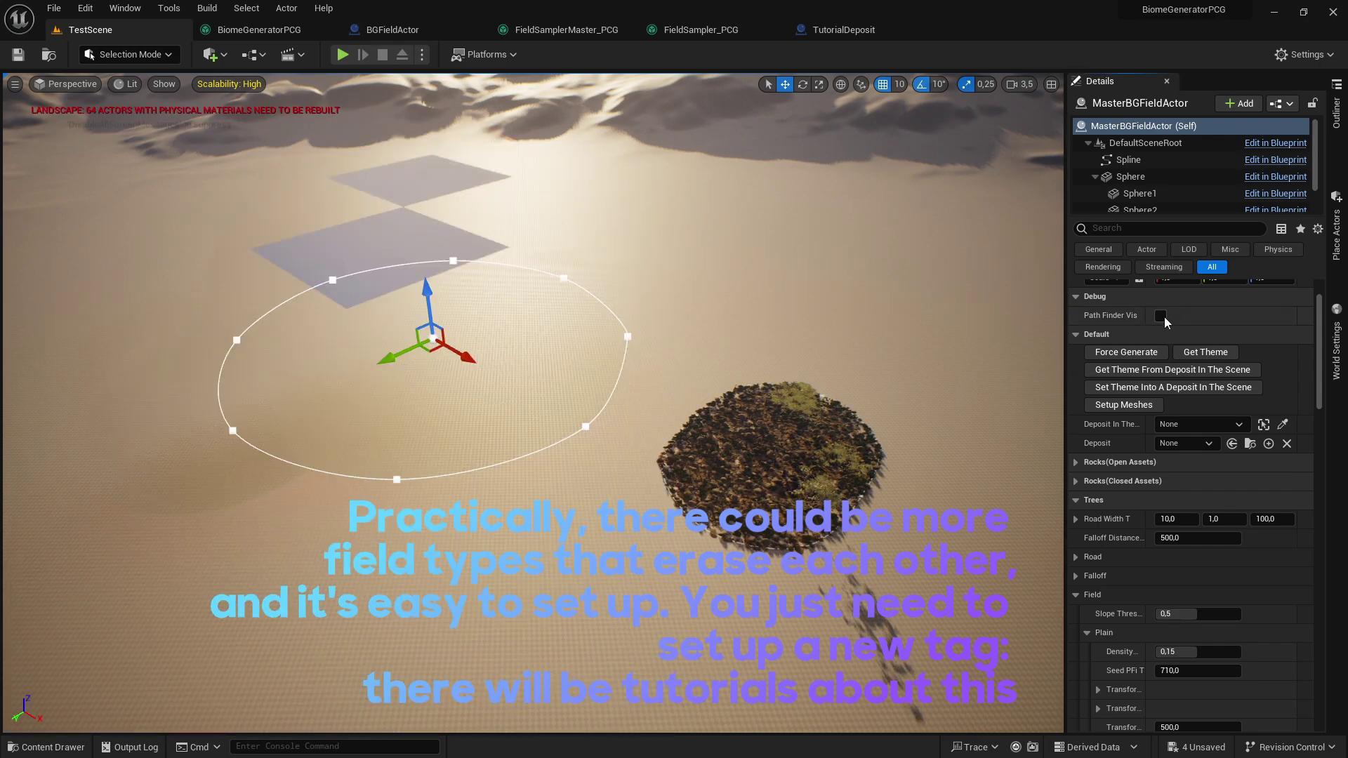
pyautogui.click(1196, 443)
pyautogui.click(1202, 522)
pyautogui.click(1190, 357)
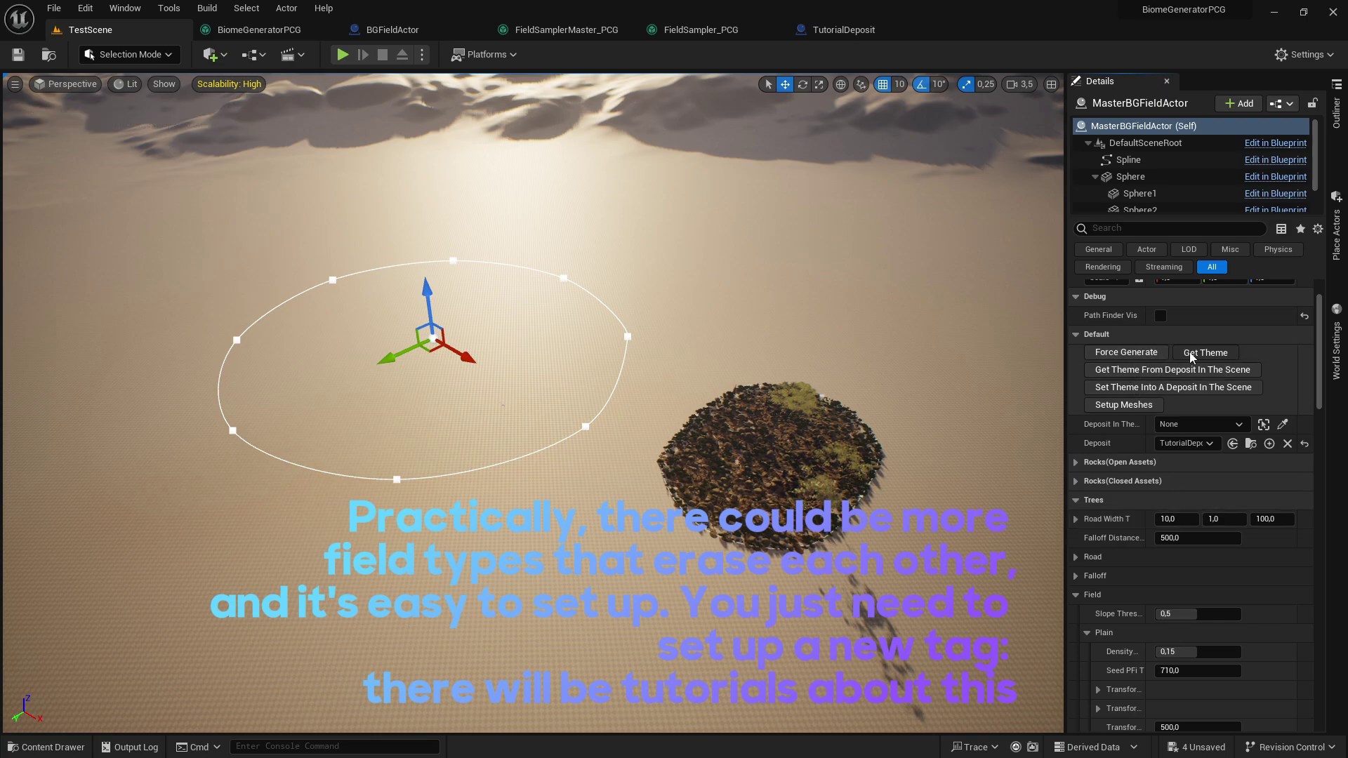
pyautogui.click(1142, 352)
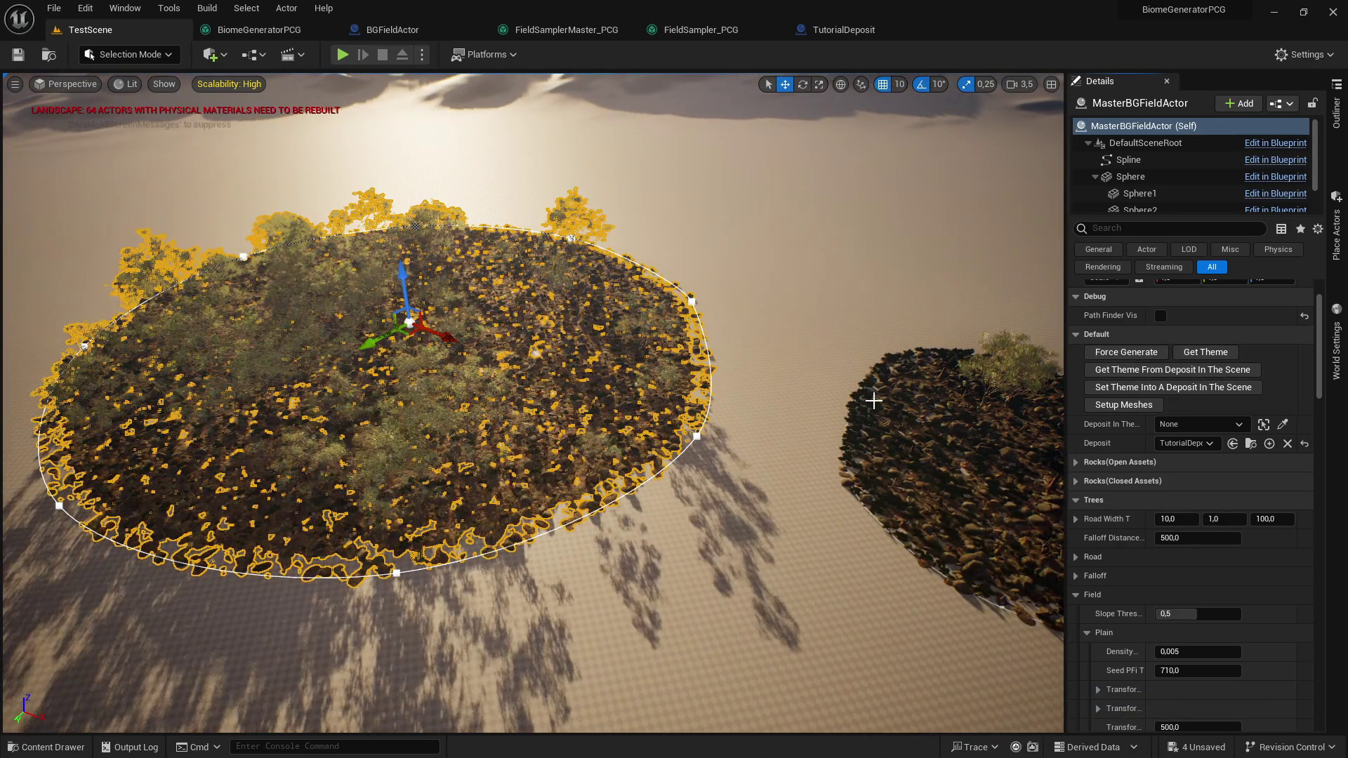
pyautogui.scroll(-3, 873, 400)
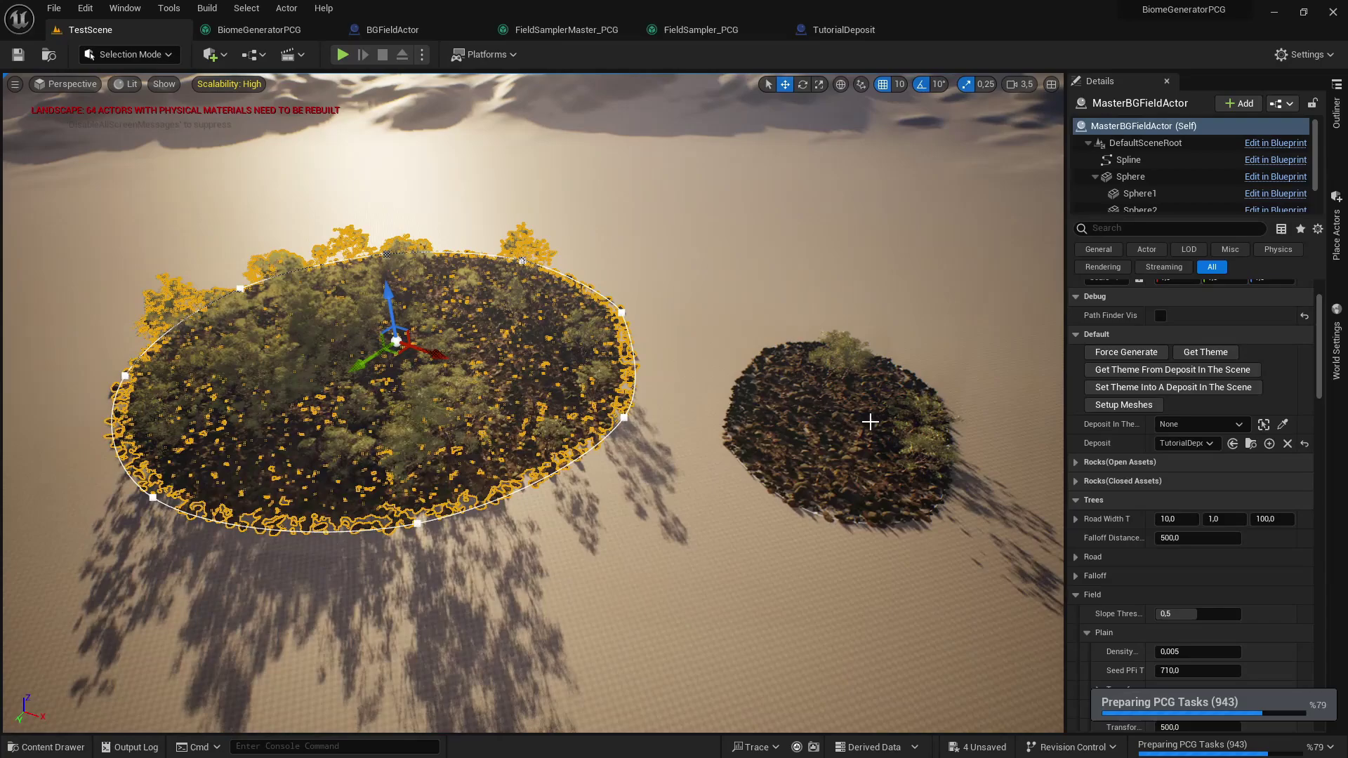
# - Move the default BGFieldActor onto the master field's island
pyautogui.click(846, 360)
pyautogui.moveTo(842, 421); pyautogui.dragTo(458, 489)
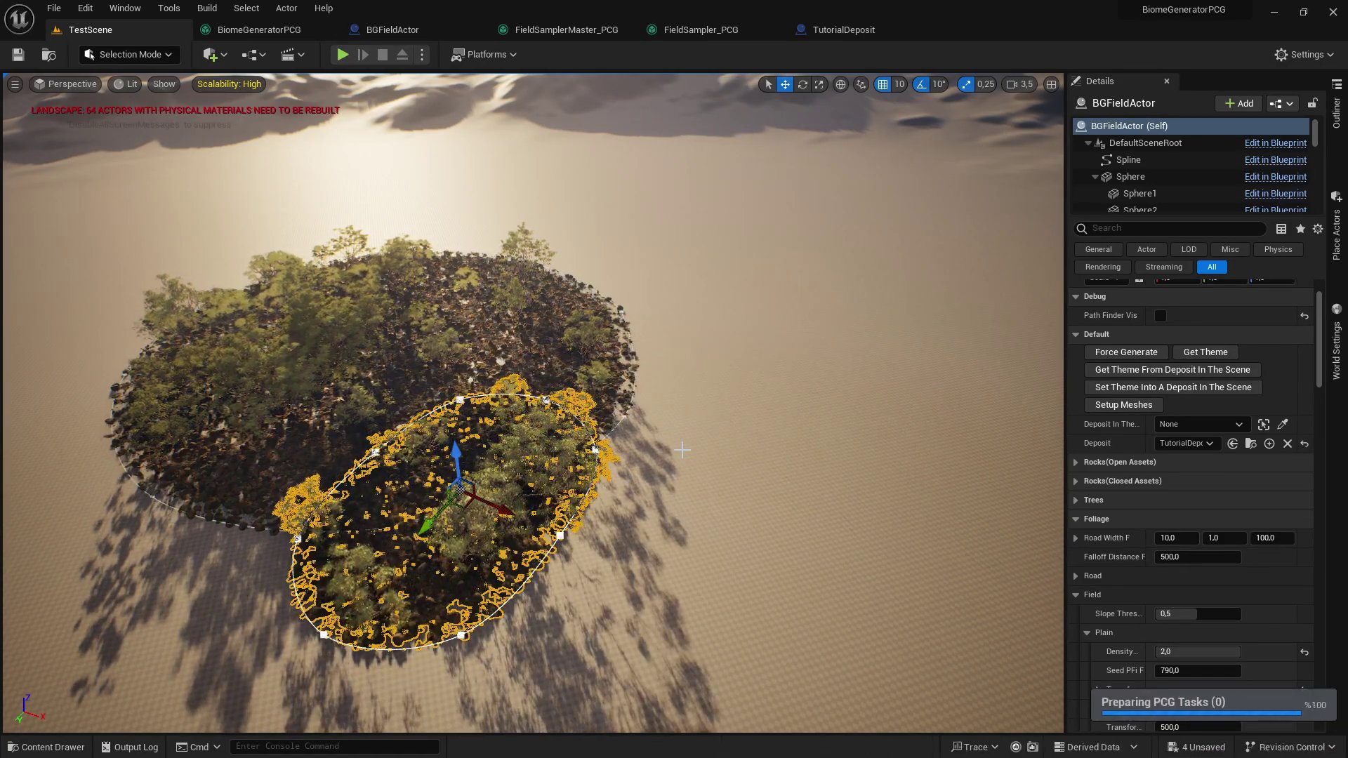
pyautogui.moveTo(682, 450); pyautogui.dragTo(683, 450, button='right')
# - Set the SubBGFieldActor's Deposit to TutorialDeposit
pyautogui.click(573, 422)
pyautogui.click(1185, 442)
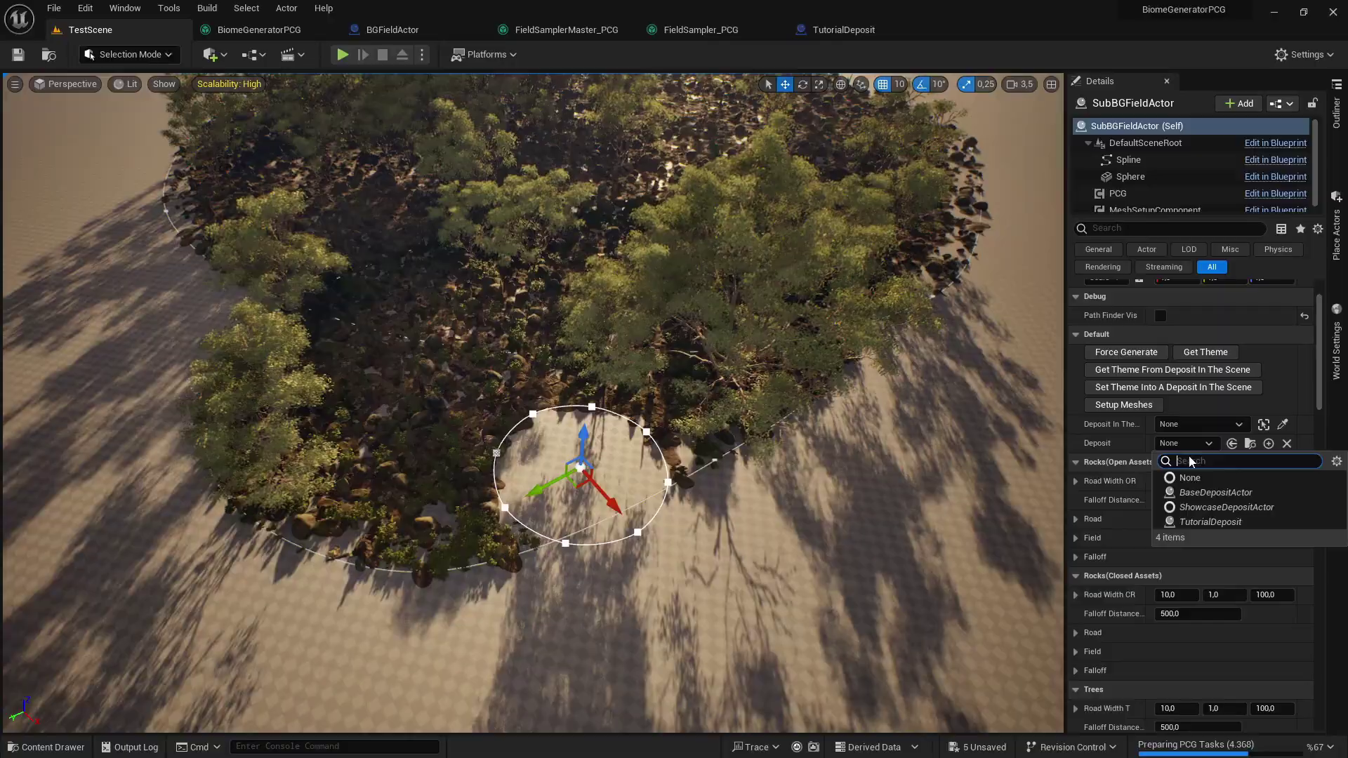
pyautogui.click(1210, 521)
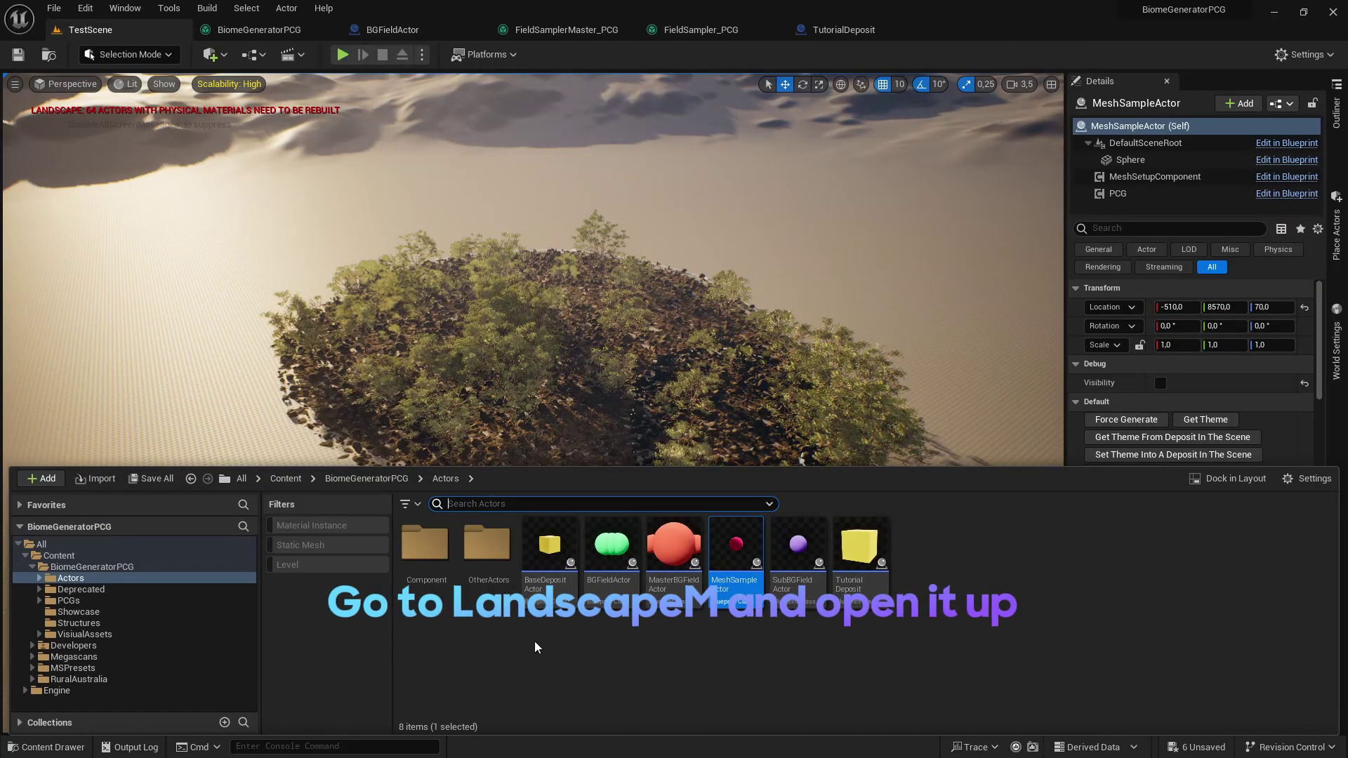
# - Open LandscapeM from VisualAssets/LandscapeMaterial and bring in the Forest_Floor textures
pyautogui.click(136, 633)
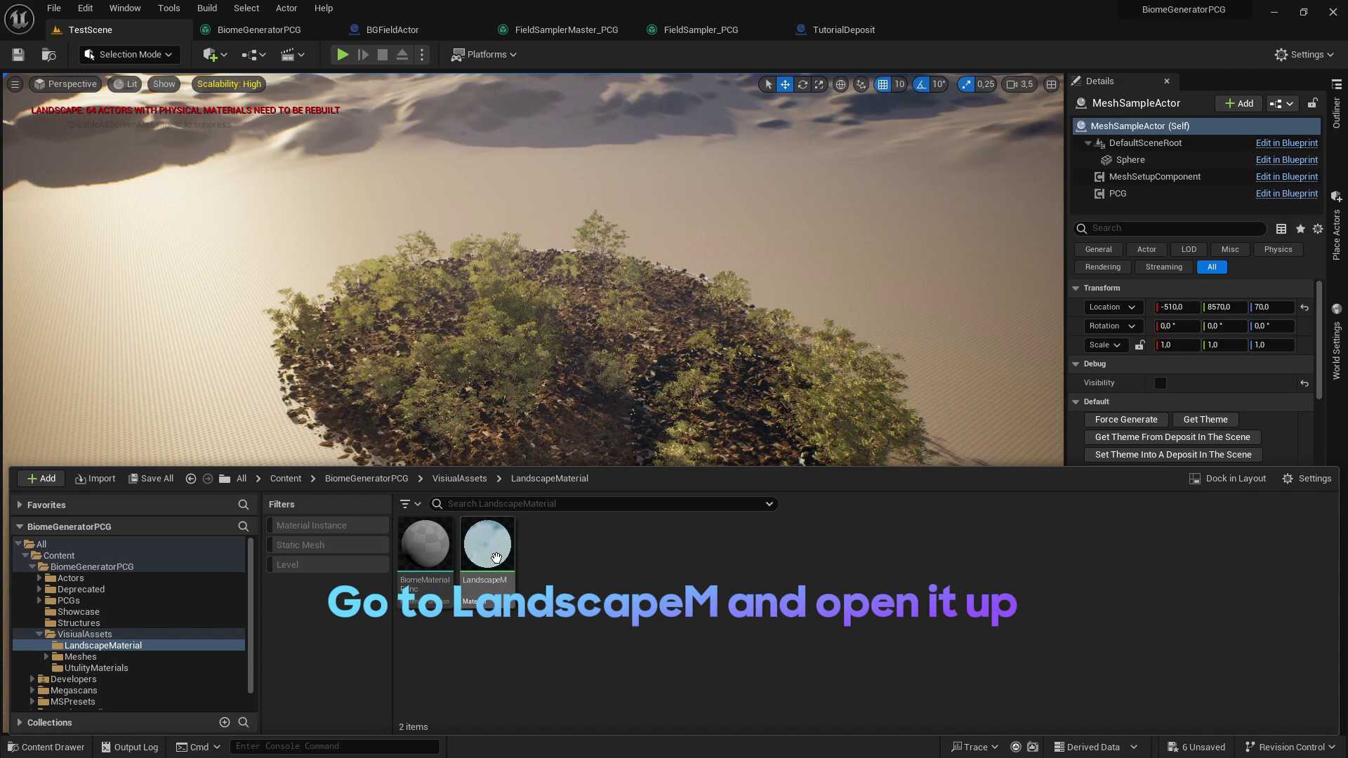
pyautogui.click(496, 557)
pyautogui.doubleClick(495, 553)
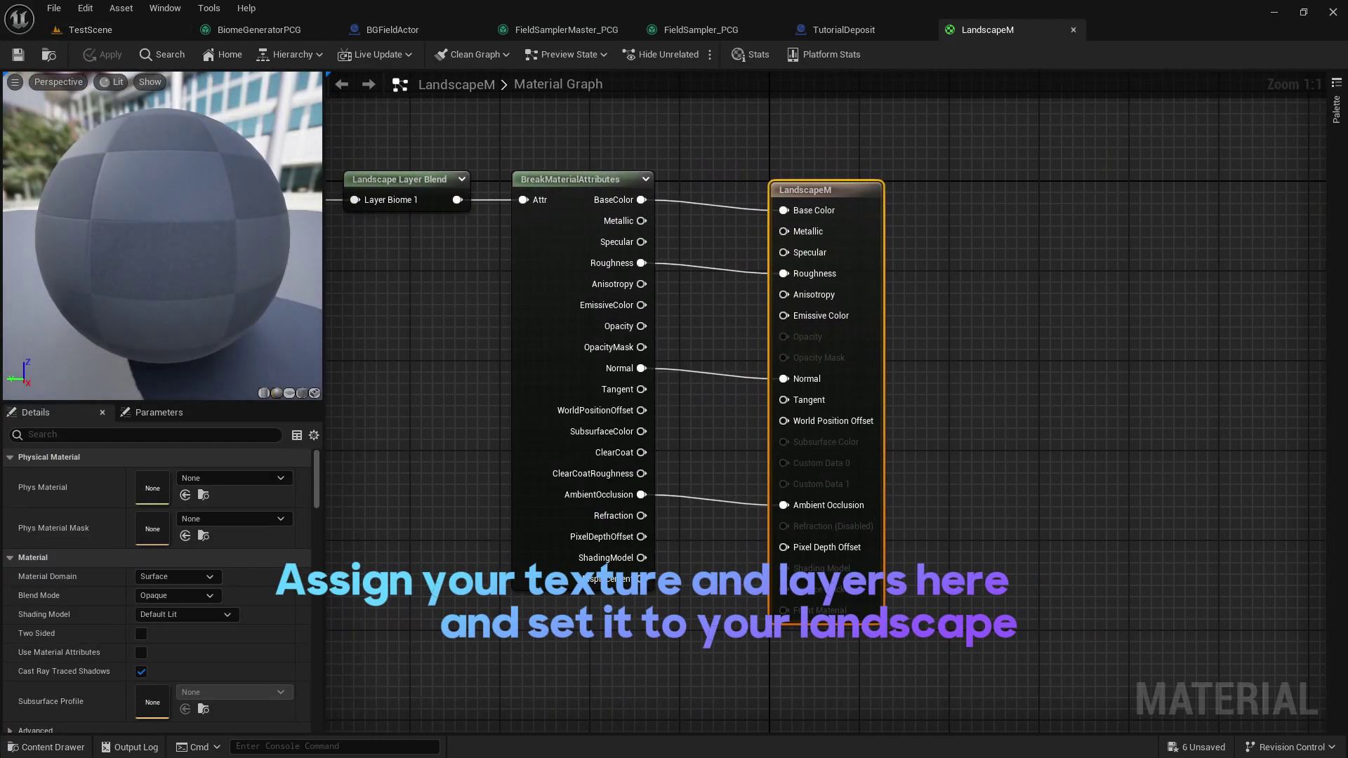
pyautogui.scroll(-1, 885, 551)
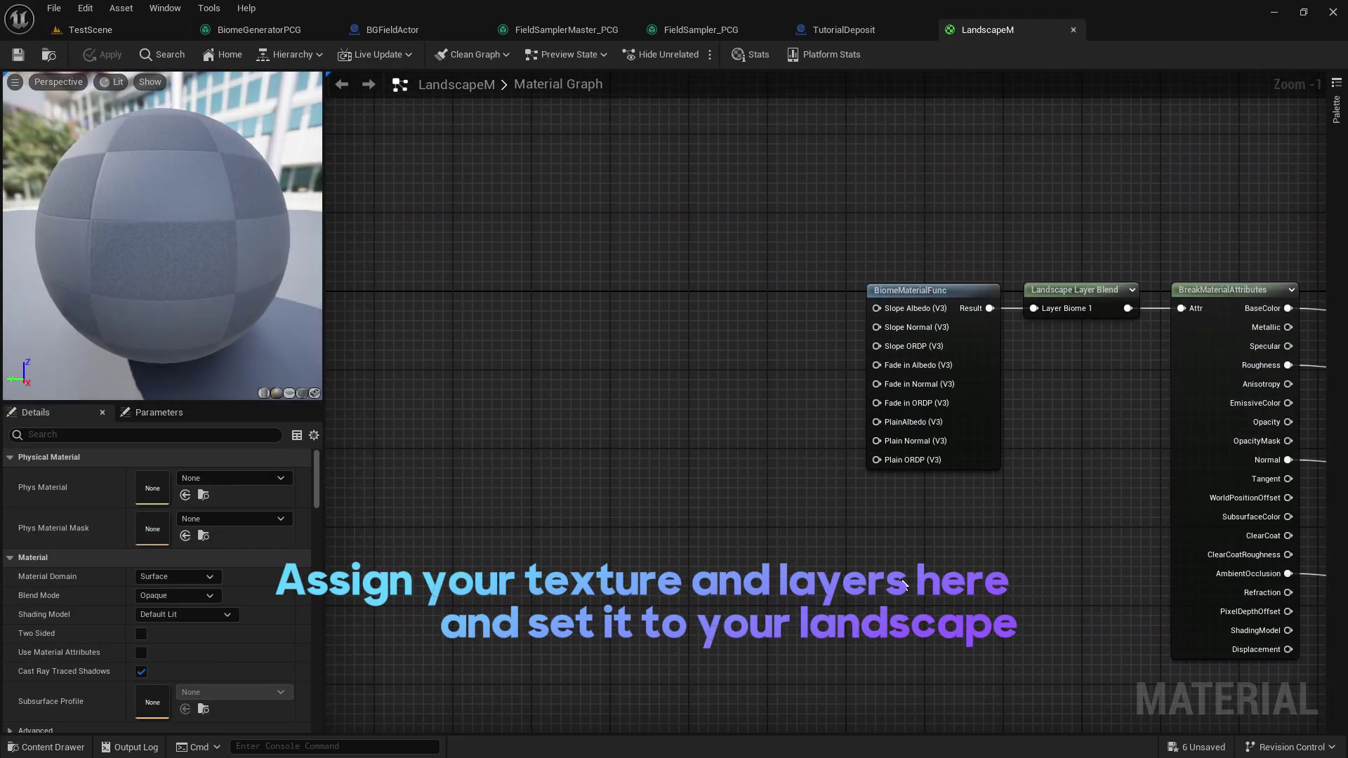
pyautogui.scroll(-2, 874, 556)
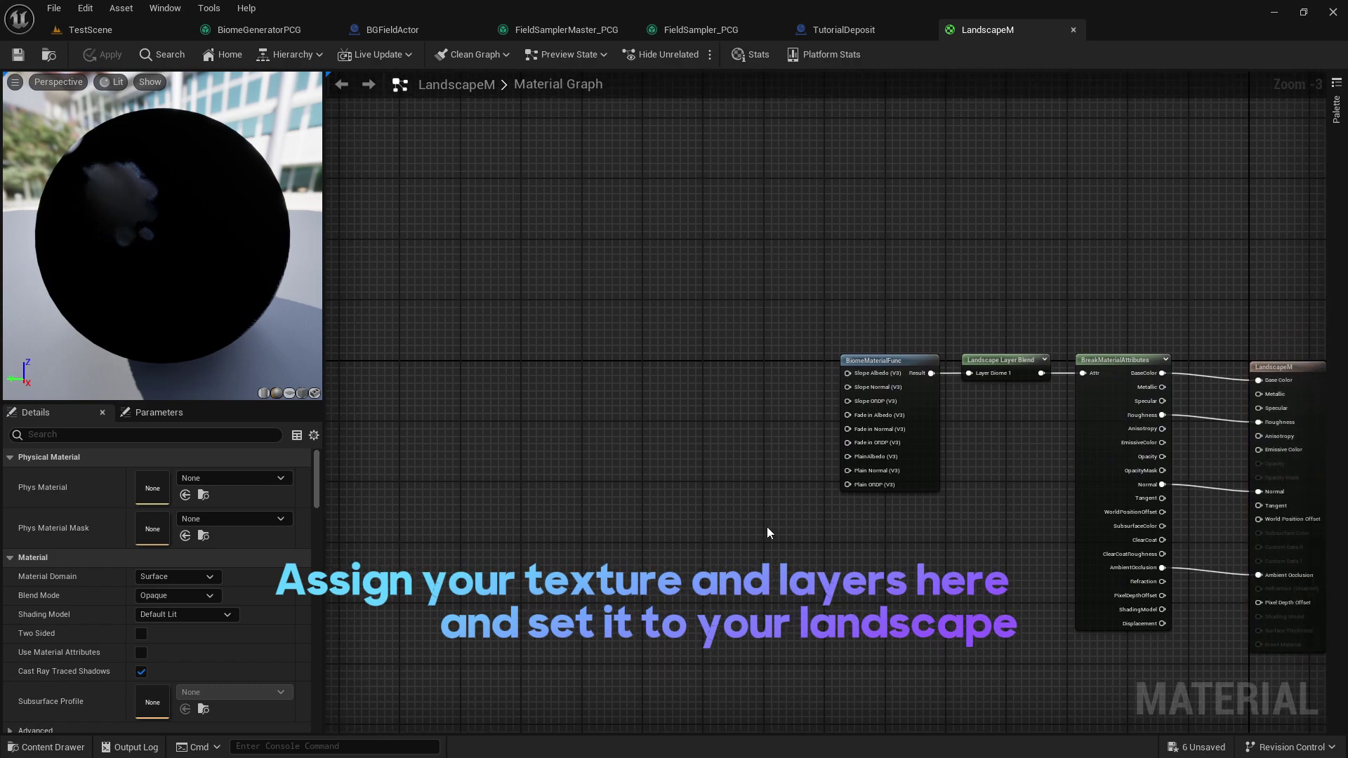
pyautogui.hotkey('ctrl', 'space')
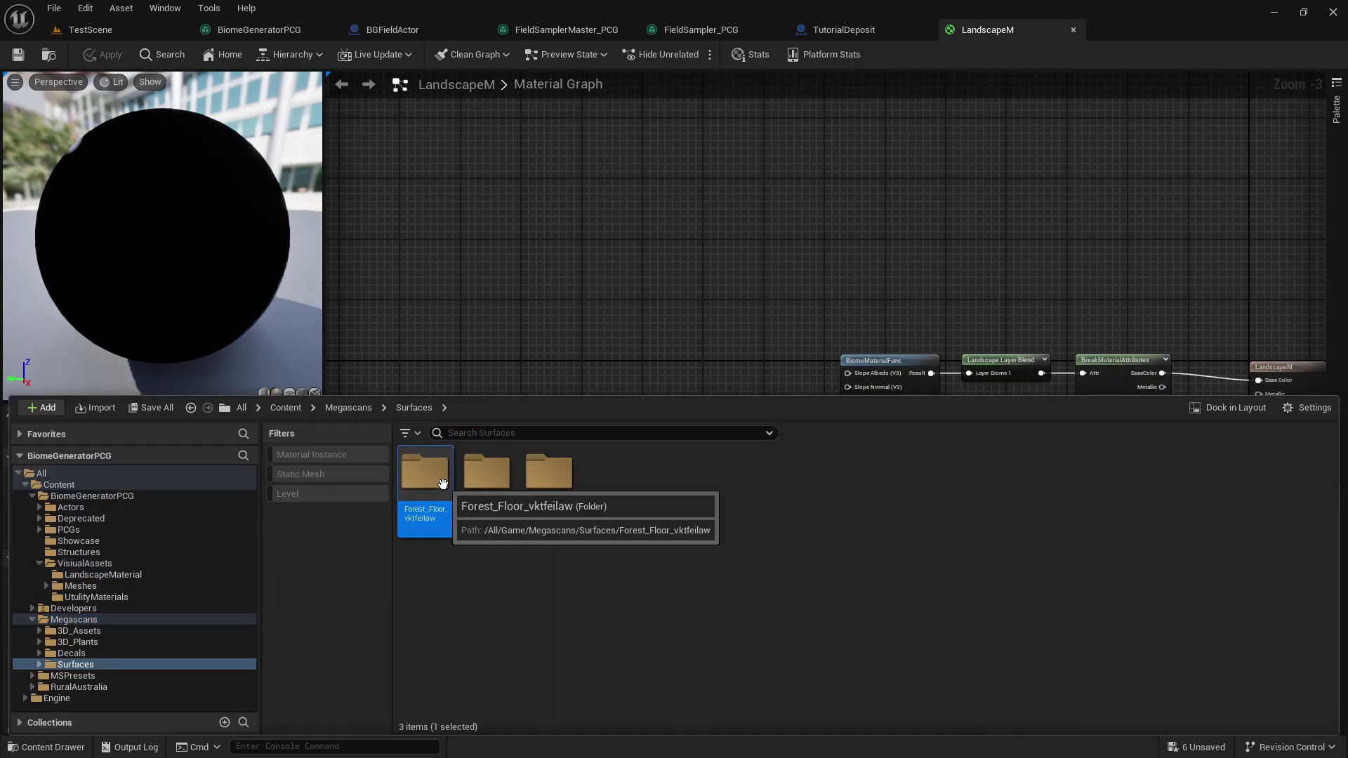
pyautogui.doubleClick(443, 483)
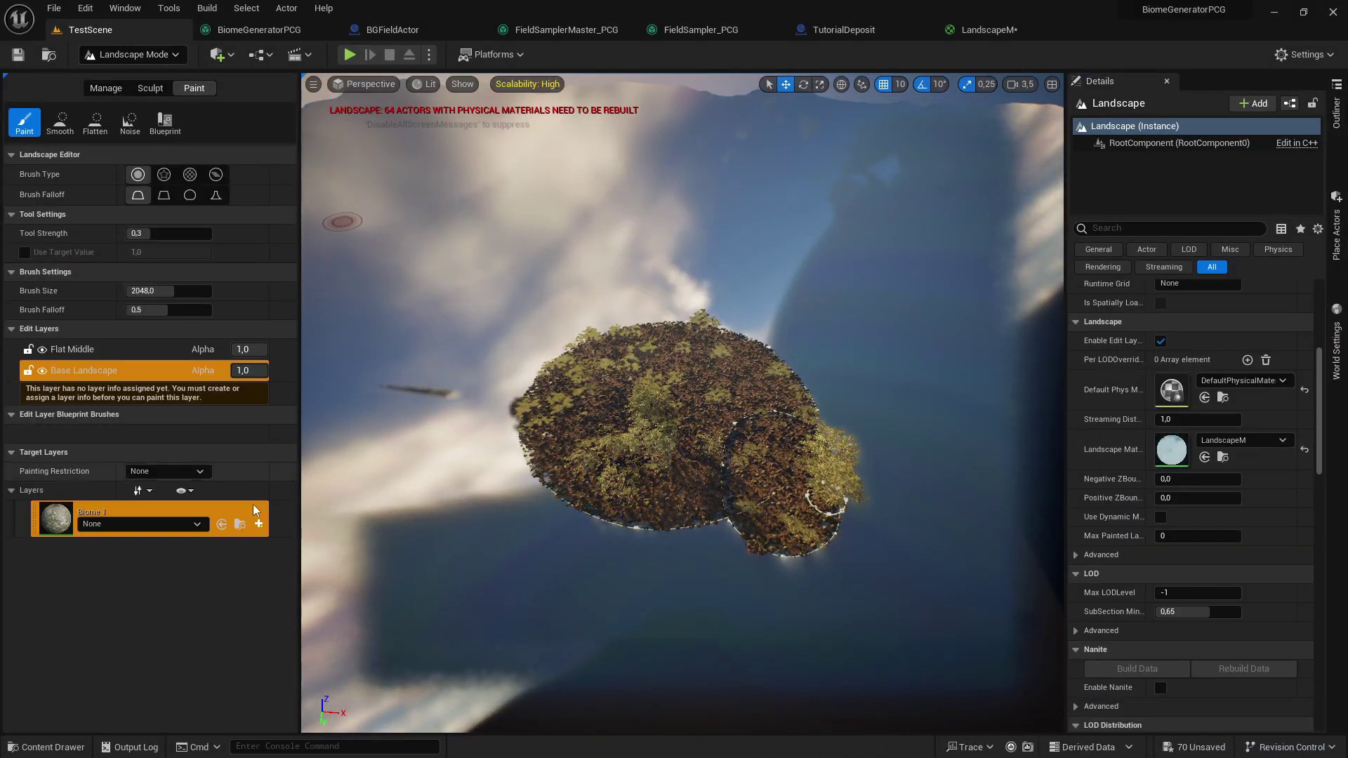
# - Create the Biome_1_Layer layer info and paint it across the landscape
pyautogui.click(259, 523)
pyautogui.click(723, 529)
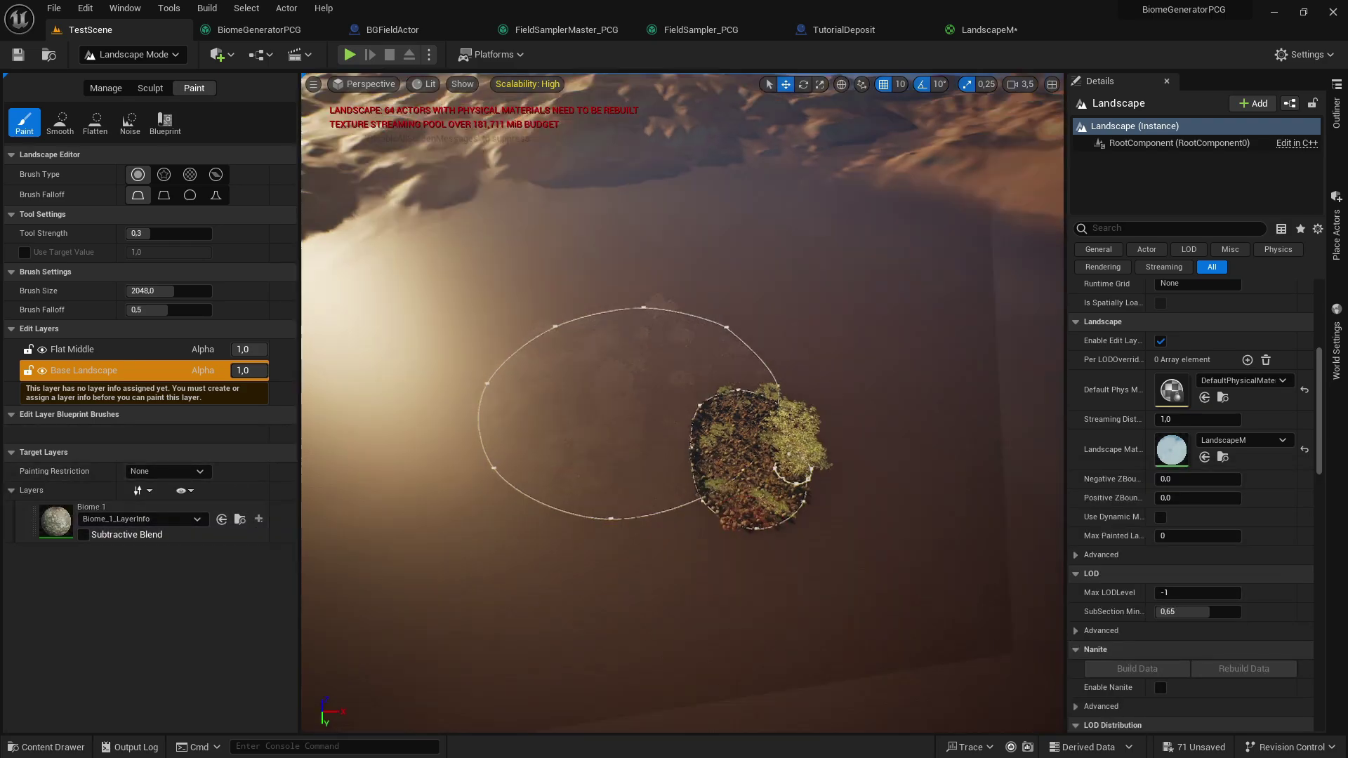
pyautogui.click(677, 427)
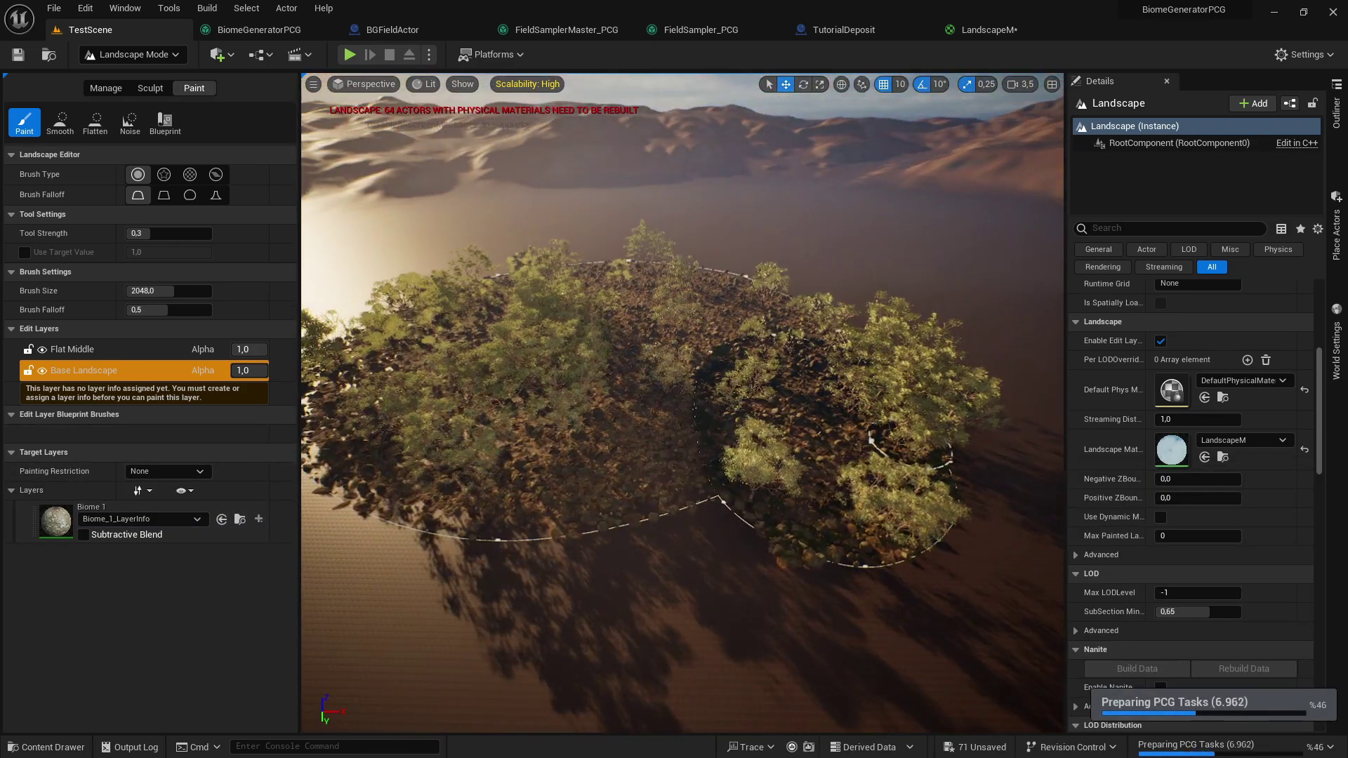
pyautogui.moveTo(592, 402); pyautogui.dragTo(592, 401, button='right')
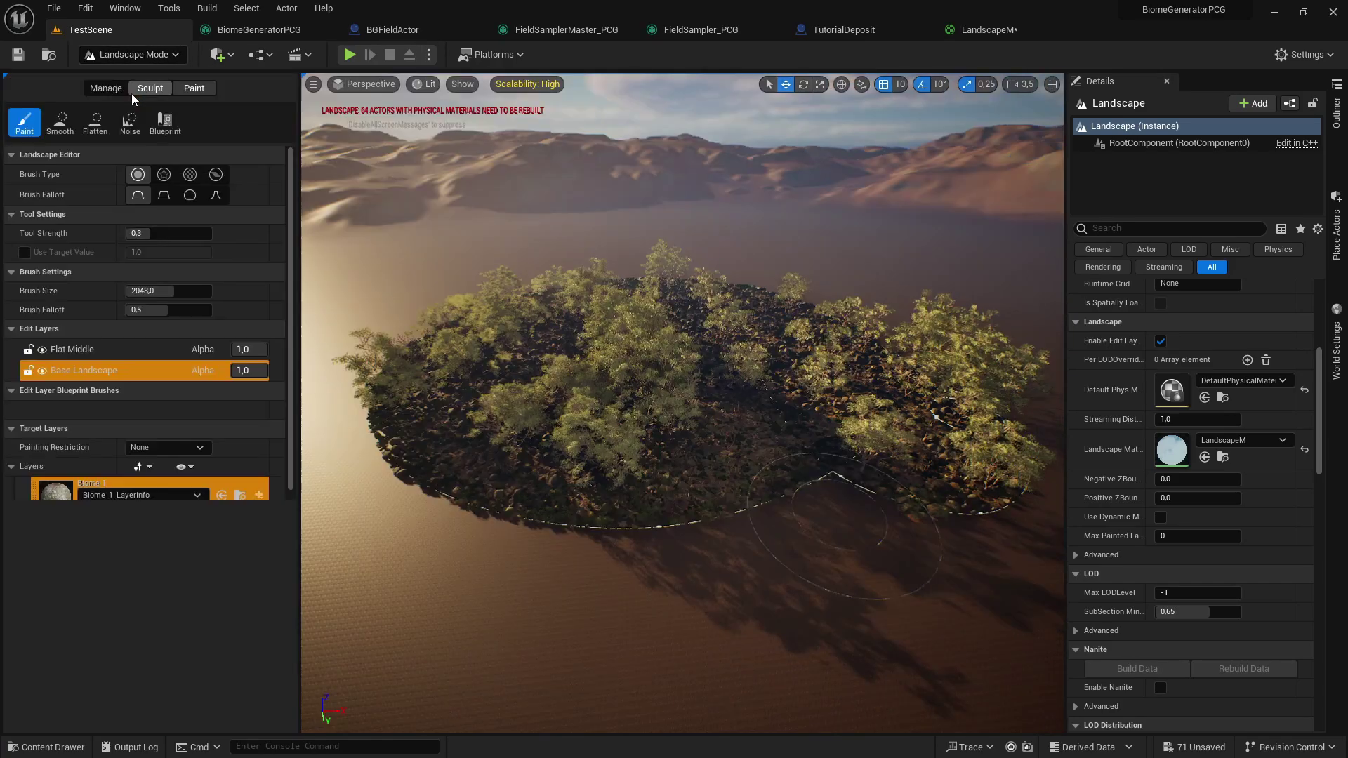
pyautogui.click(149, 88)
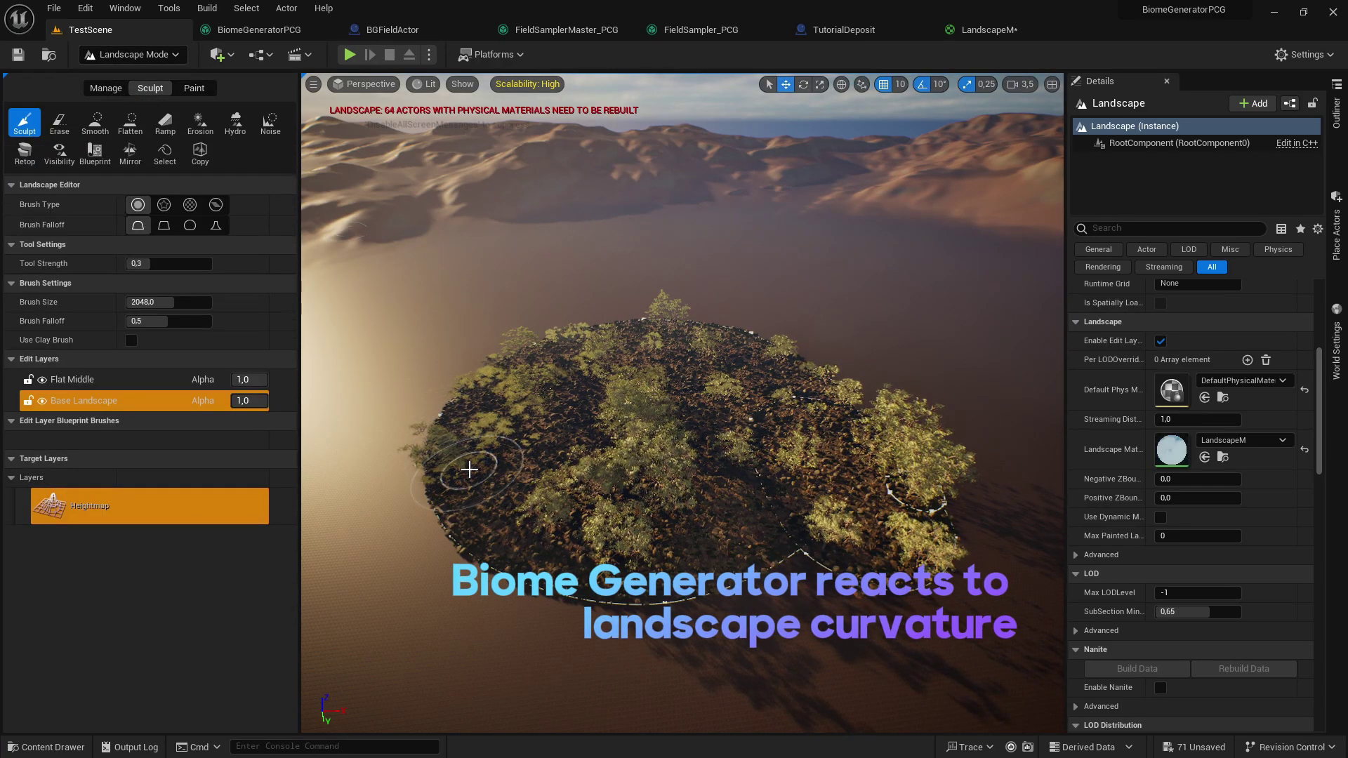
# - Sculpt a raised mound under the forest fields, then fly down among the regenerated trees
pyautogui.moveTo(470, 470); pyautogui.dragTo(503, 423)
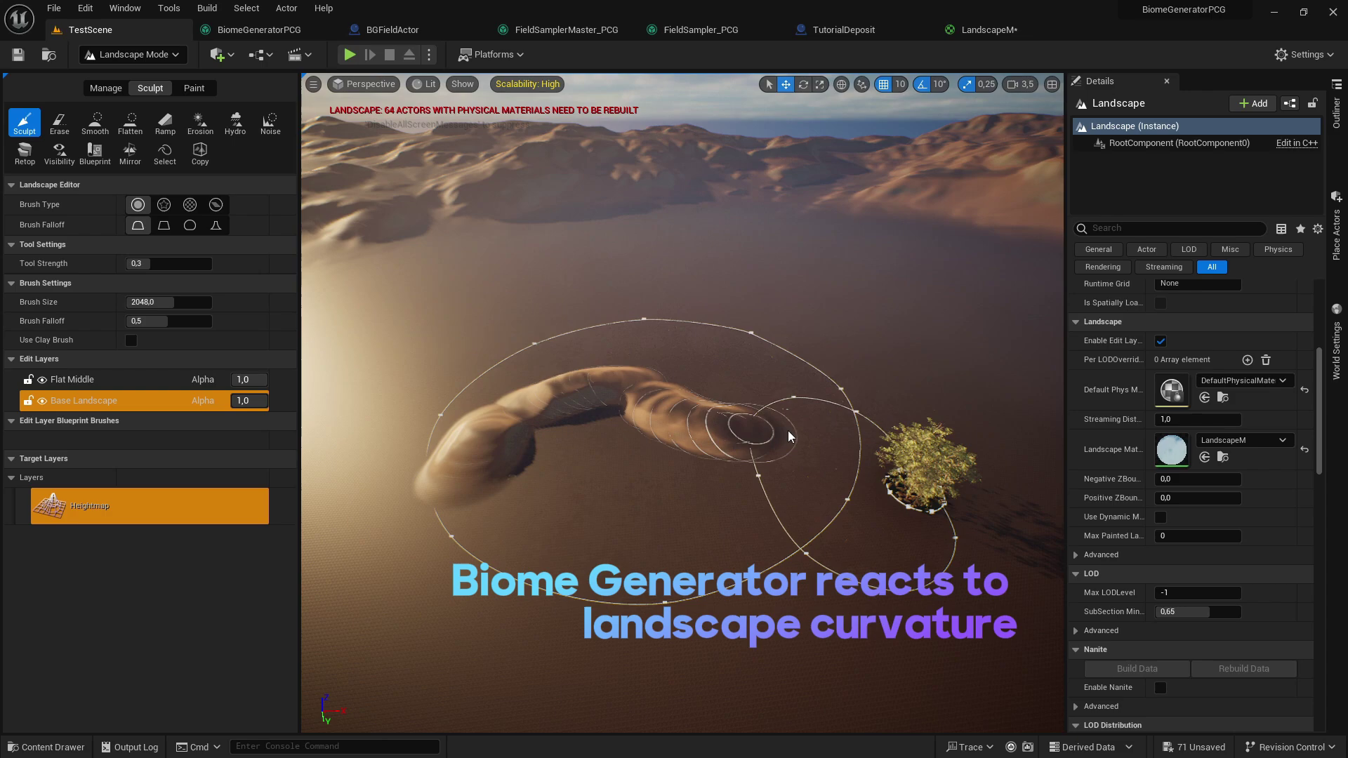
pyautogui.hotkey('shift', '1')
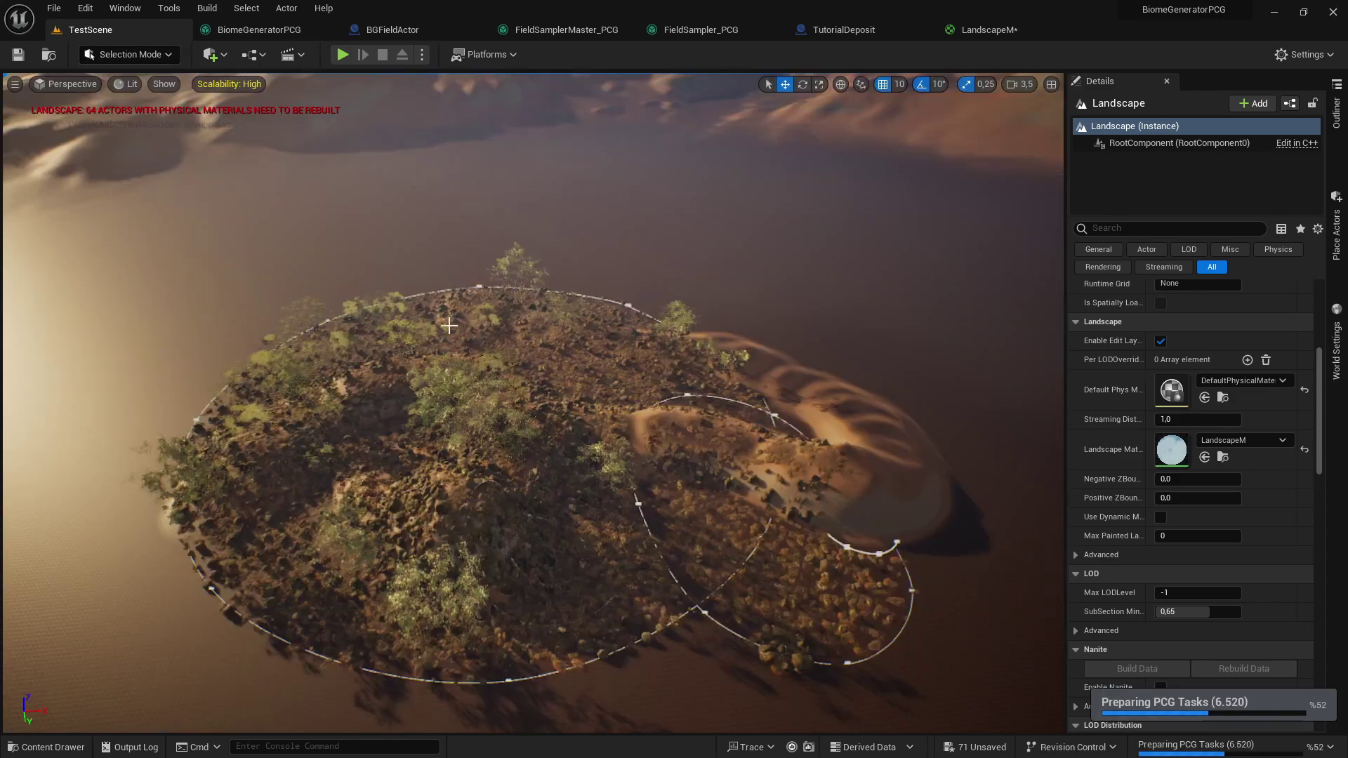
pyautogui.scroll(3, 663, 418)
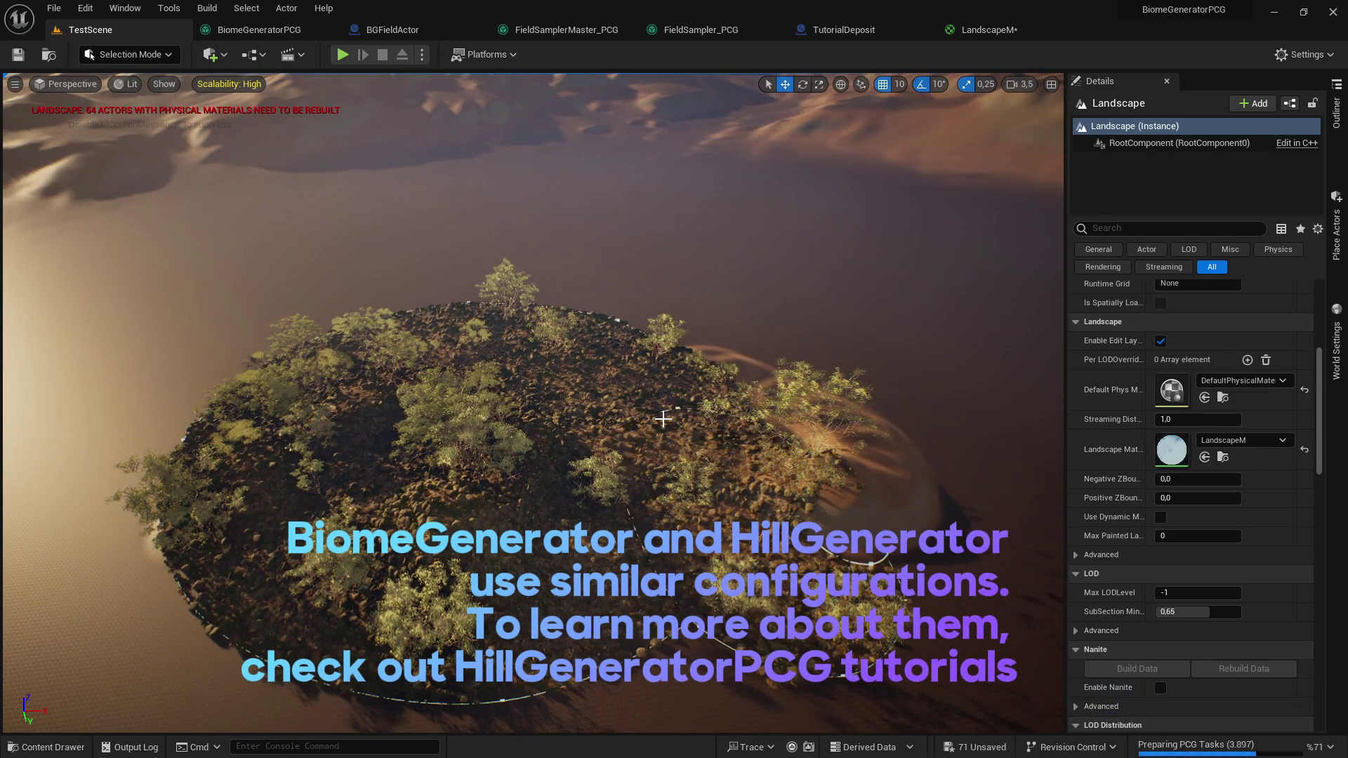
pyautogui.moveTo(662, 419)
pyautogui.mouseDown(button='right')
pyautogui.moveTo(662, 348)
pyautogui.moveTo(663, 400)
pyautogui.mouseUp(button='right')
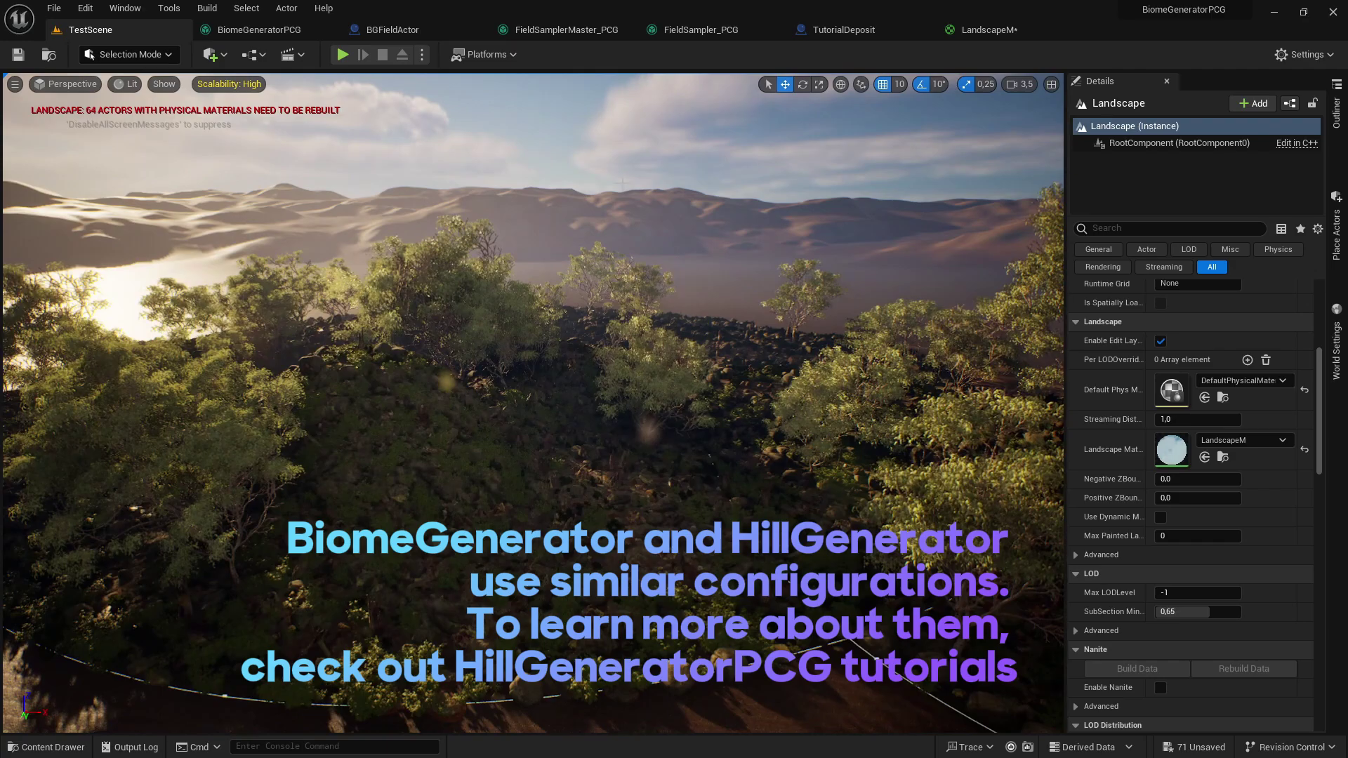